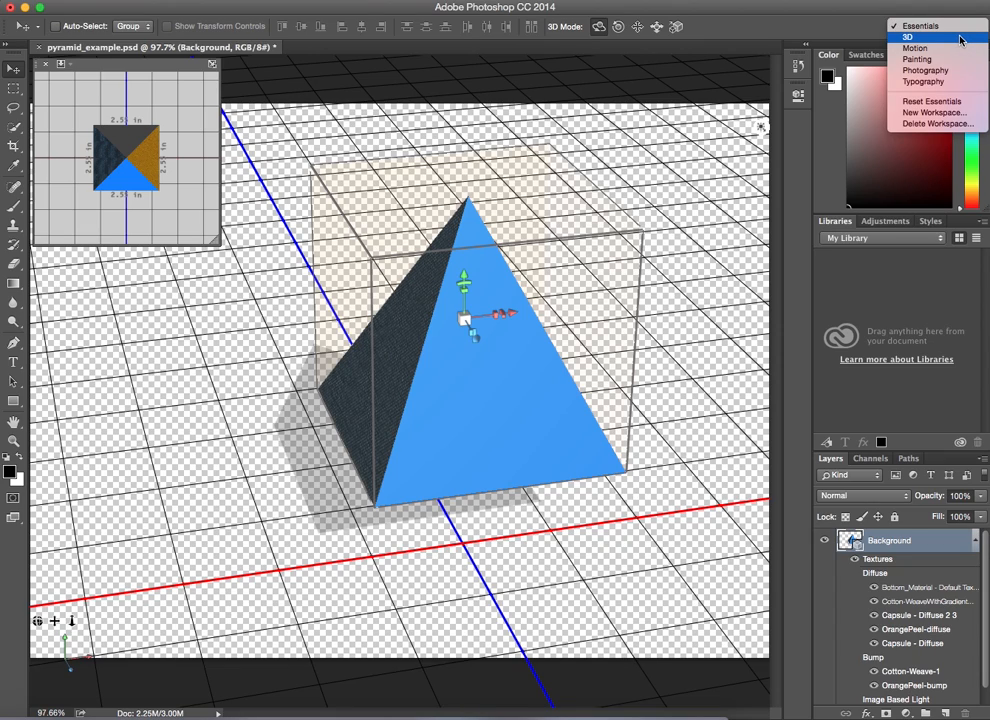
Switch to the 3D workspace, check the document's layers, and return to the list of 3D scene objects.
{"action": "left_click", "coordinate": [960, 38]}
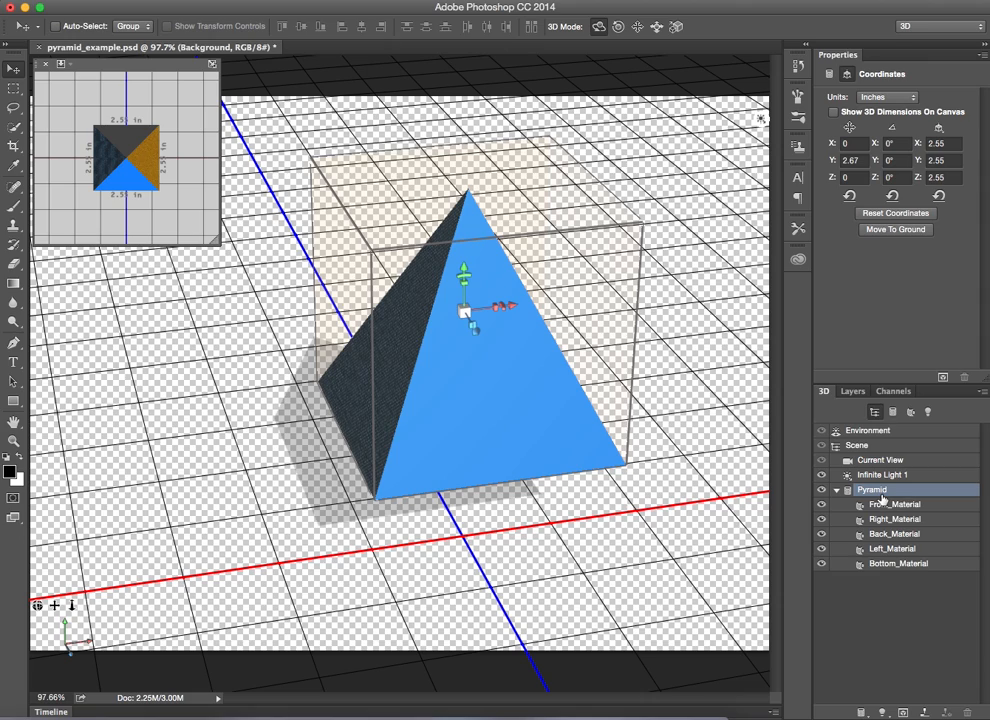
{"action": "left_click", "coordinate": [848, 392]}
{"action": "left_click", "coordinate": [825, 392]}
Rotate and roll the Pyramid mesh slightly, to about 3.7° in X, -4.3° in Y and 2.2° in Z.
{"action": "left_click_drag", "start_coordinate": [679, 166], "coordinate": [662, 148]}
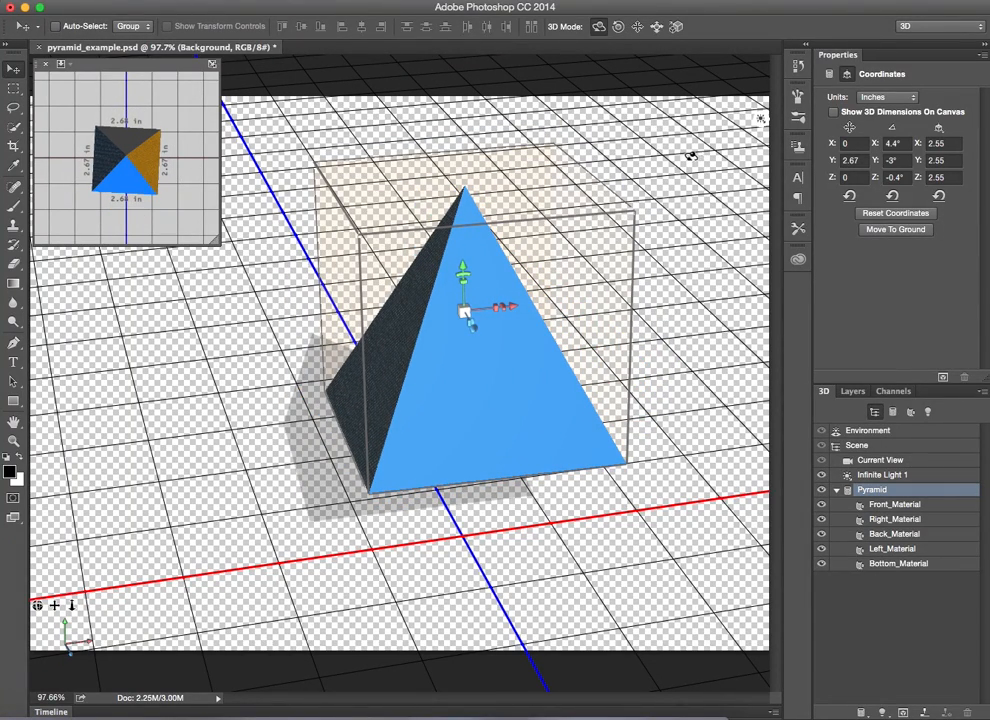
{"action": "left_click", "coordinate": [624, 31]}
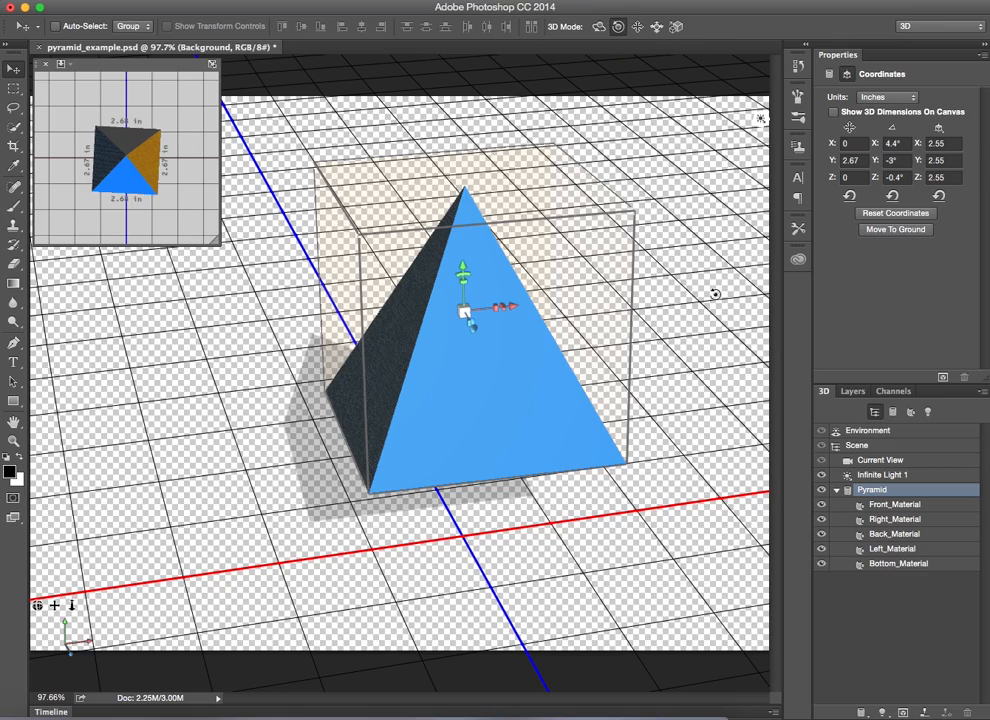
{"action": "left_click_drag", "start_coordinate": [696, 307], "coordinate": [435, 450]}
{"action": "left_click_drag", "start_coordinate": [509, 275], "coordinate": [390, 518]}
{"action": "left_click_drag", "start_coordinate": [337, 250], "coordinate": [730, 196]}
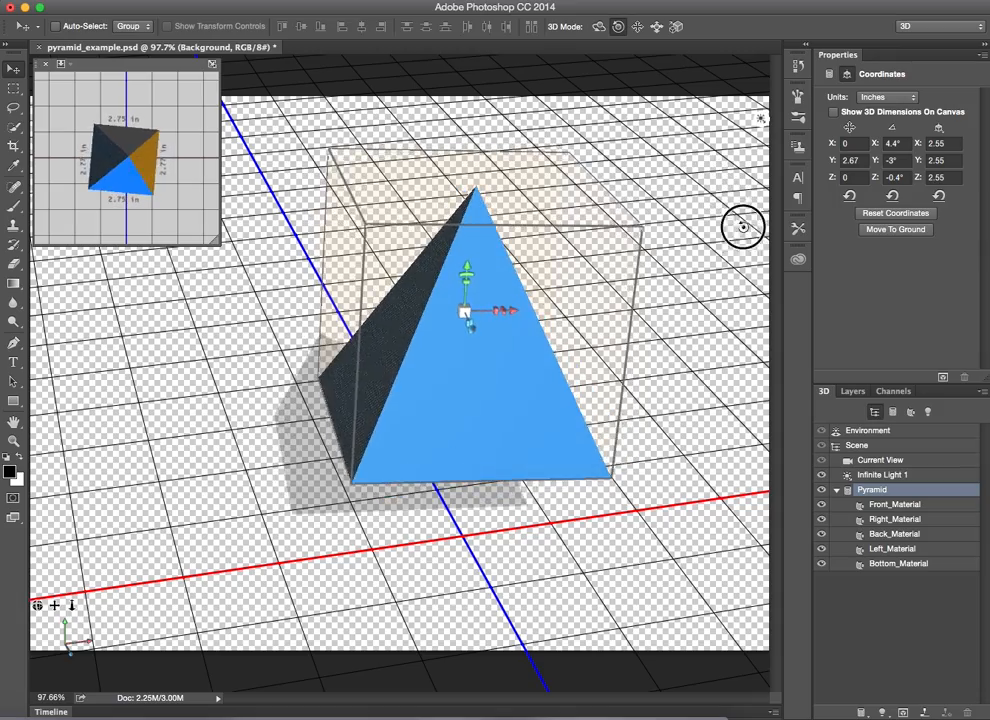
{"action": "left_click_drag", "start_coordinate": [731, 373], "coordinate": [729, 327]}
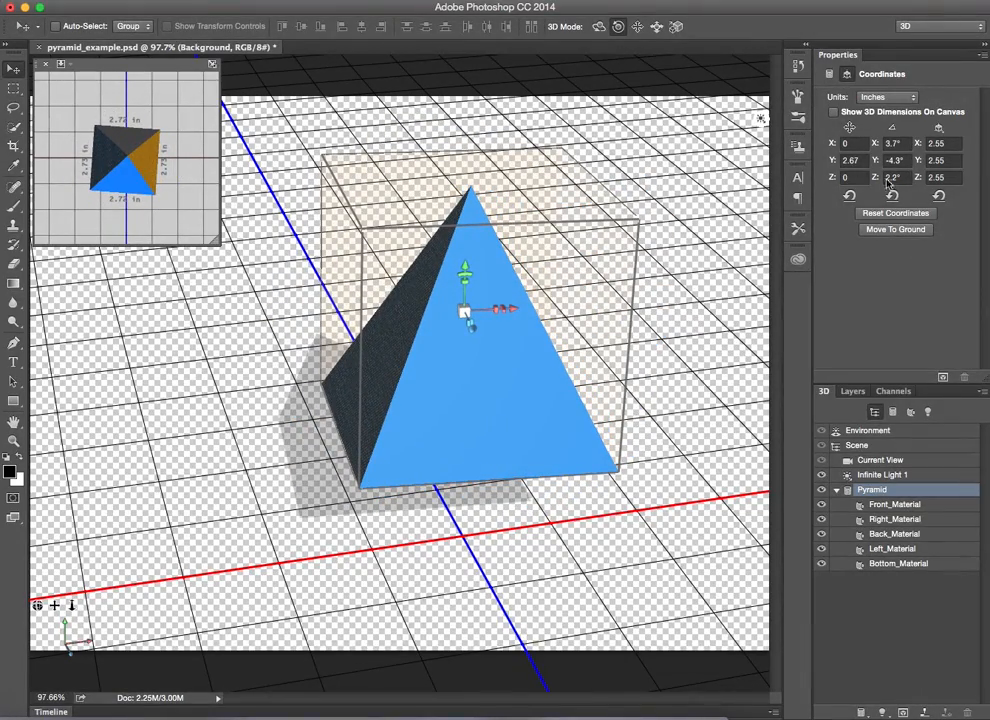
Use the 3D Drag mode to pan the camera view slightly, and move the Pyramid mesh down and to the left.
{"action": "left_click", "coordinate": [637, 26]}
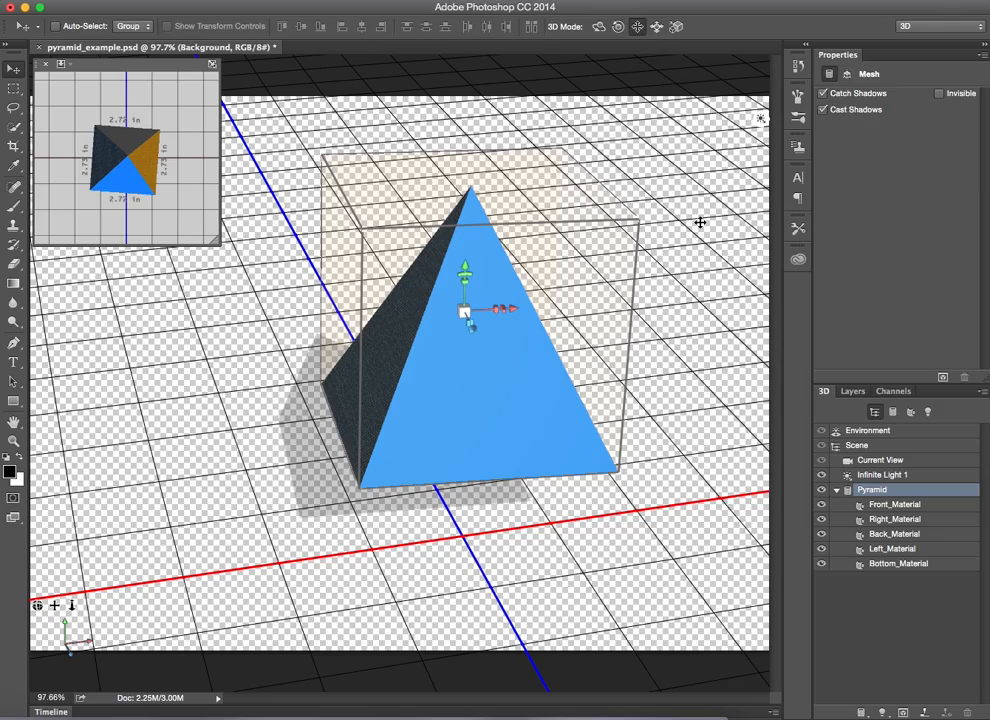
{"action": "left_click_drag", "start_coordinate": [701, 221], "coordinate": [600, 170]}
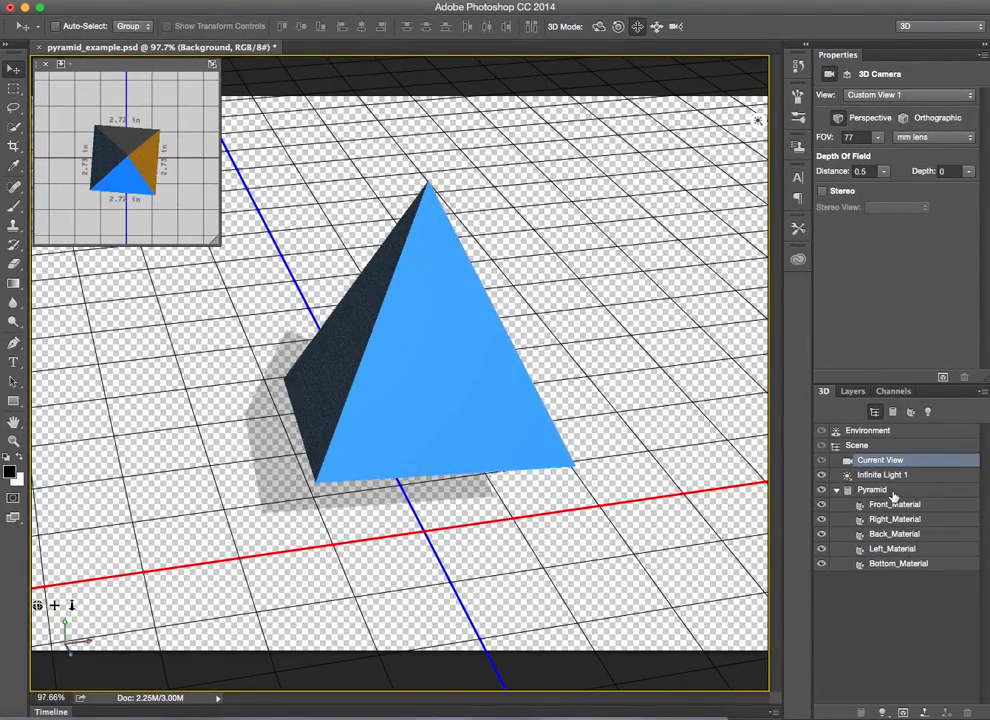
{"action": "left_click", "coordinate": [880, 490]}
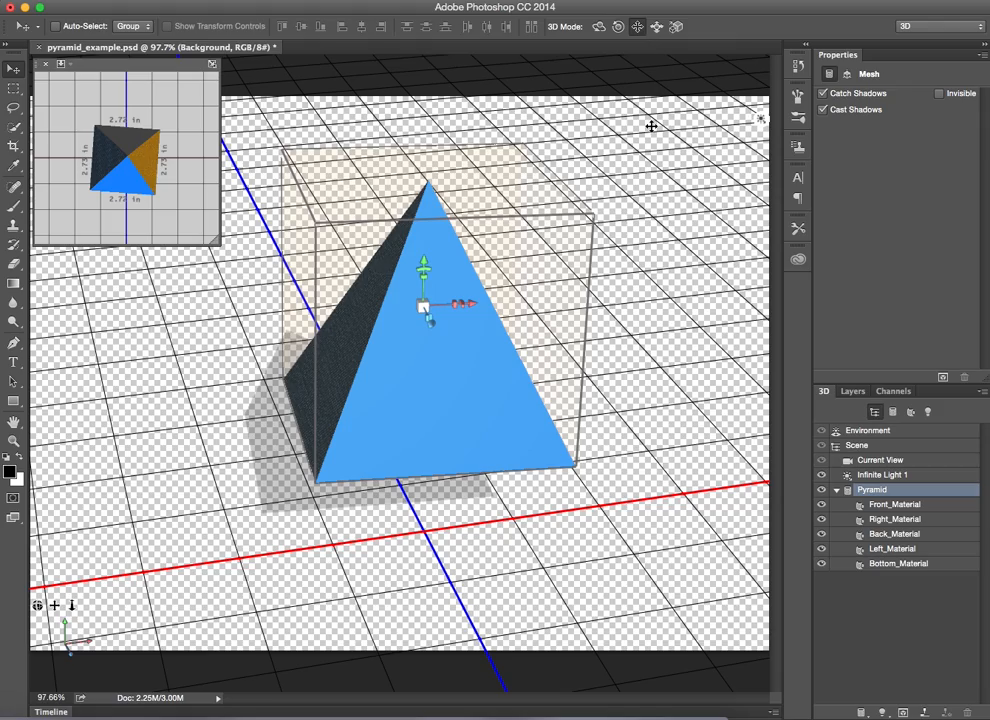
{"action": "left_click_drag", "start_coordinate": [646, 205], "coordinate": [617, 234]}
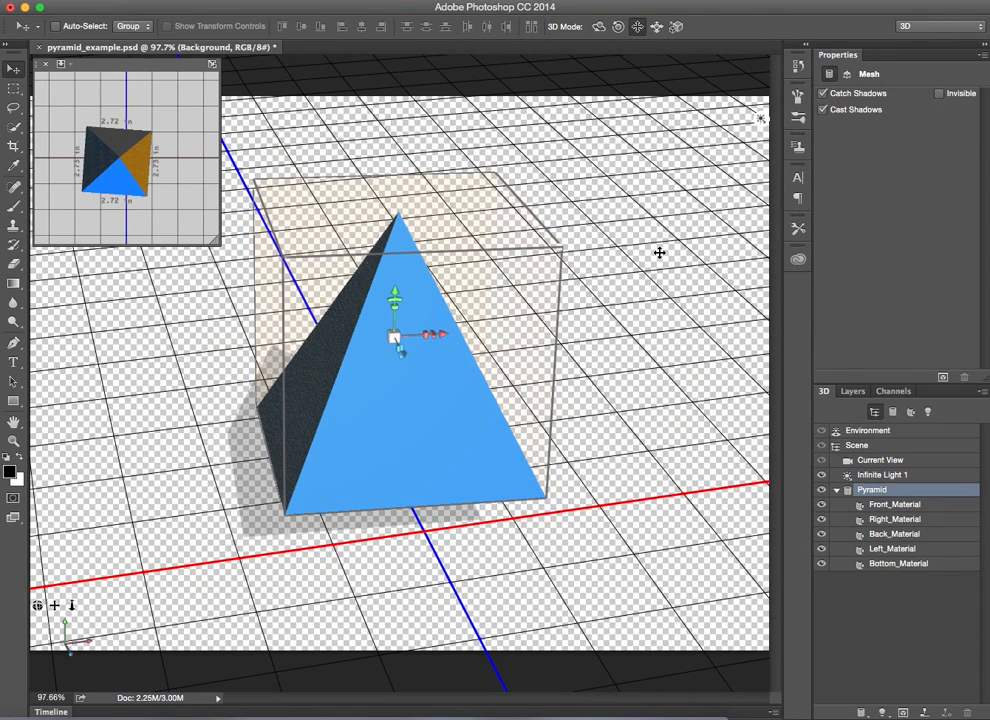
Slide the pyramid forward toward the camera and slightly left, and scale it up to a base about 2.98 in wide.
{"action": "left_click", "coordinate": [657, 27]}
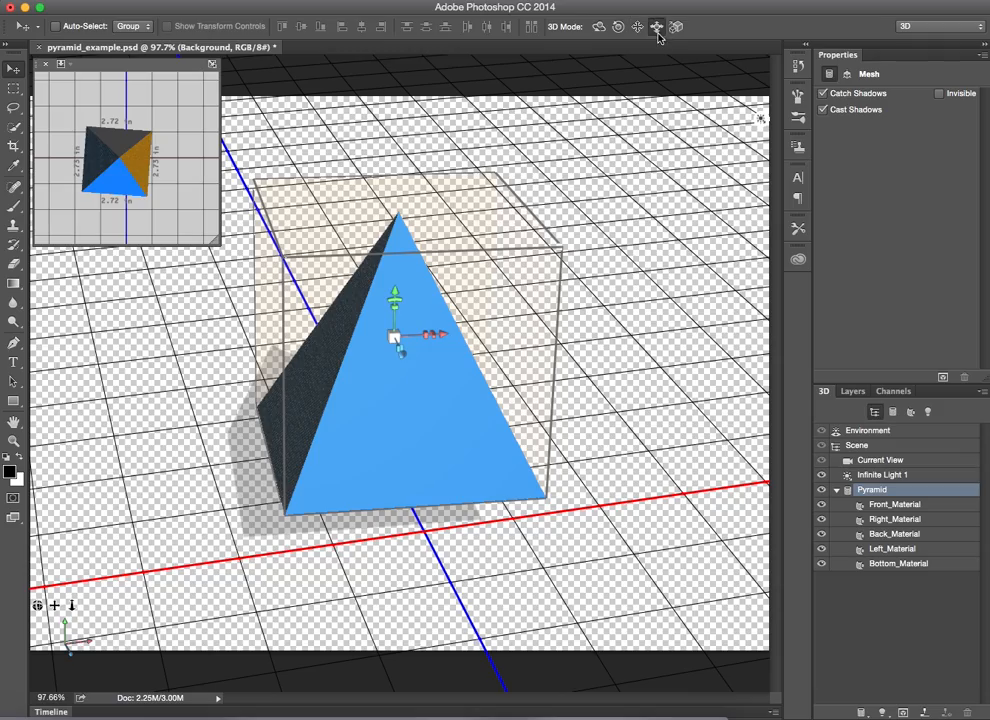
{"action": "left_click_drag", "start_coordinate": [630, 245], "coordinate": [634, 164]}
{"action": "left_click", "coordinate": [637, 26]}
{"action": "left_click", "coordinate": [656, 26]}
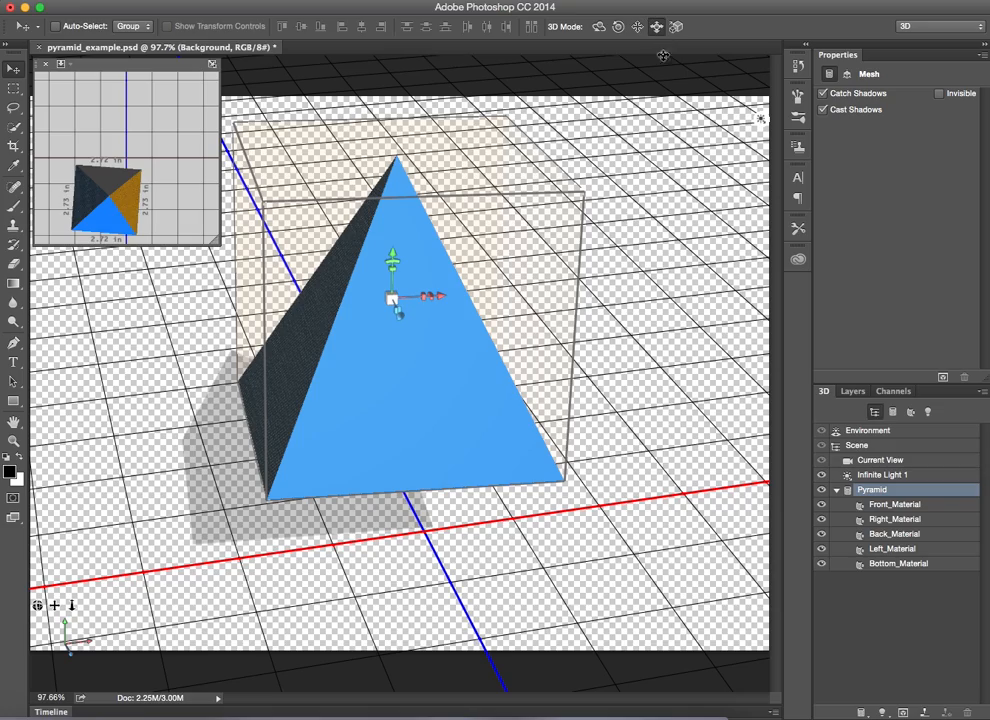
{"action": "left_click_drag", "start_coordinate": [636, 231], "coordinate": [619, 272]}
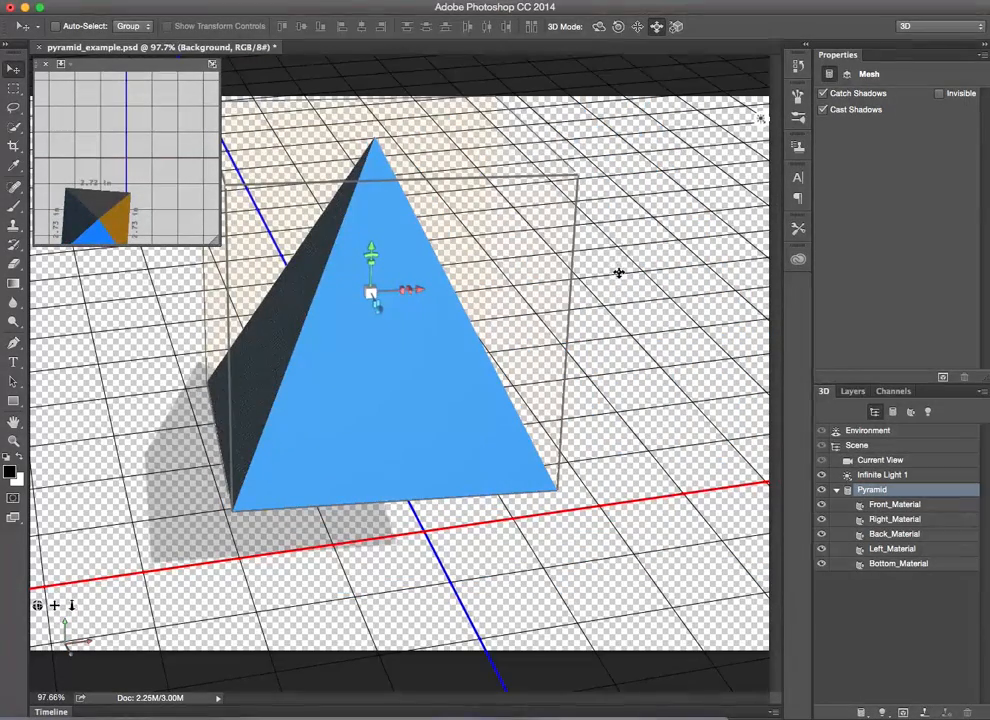
{"action": "left_click", "coordinate": [679, 32]}
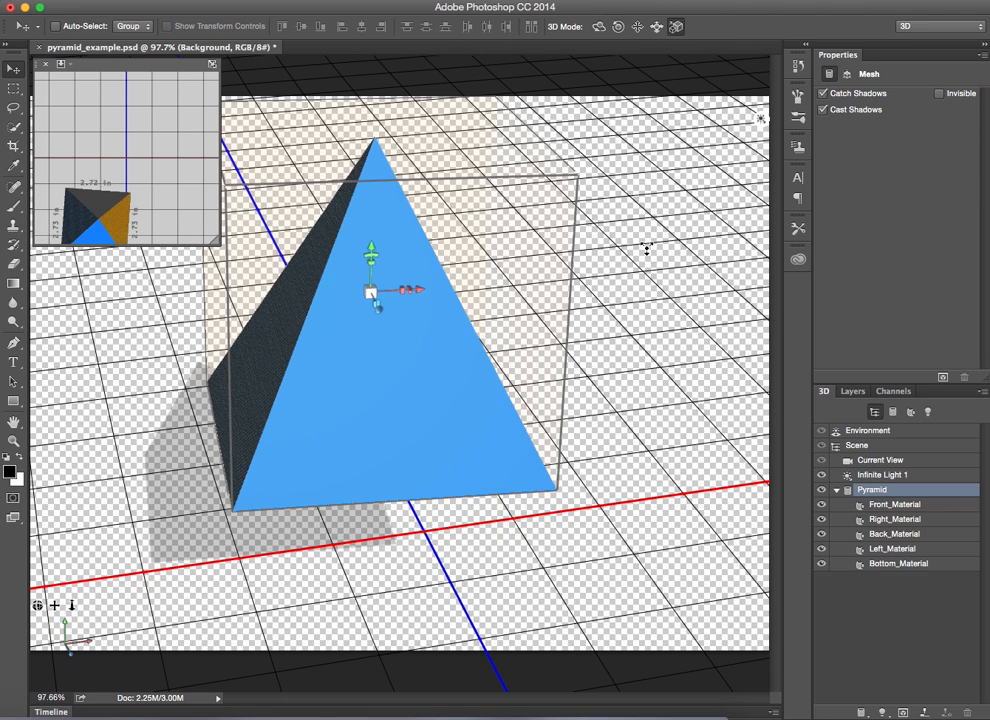
{"action": "left_click_drag", "start_coordinate": [646, 248], "coordinate": [612, 225]}
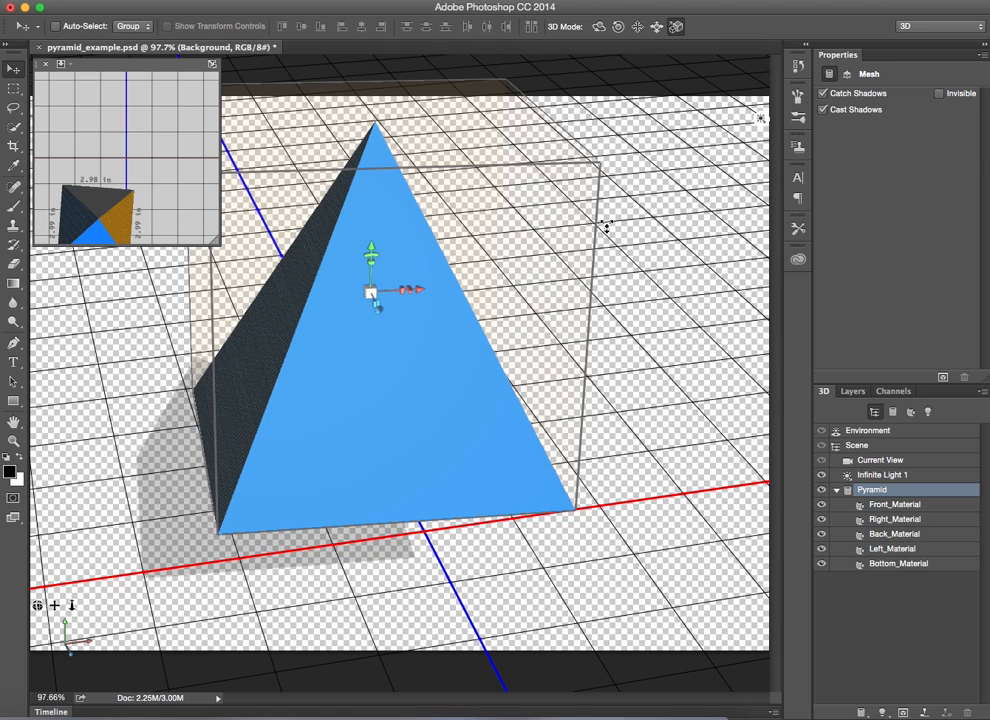
Orbit and roll the scene camera to show the pyramid corner-on between its dark woven and blue faces.
{"action": "left_click", "coordinate": [694, 169]}
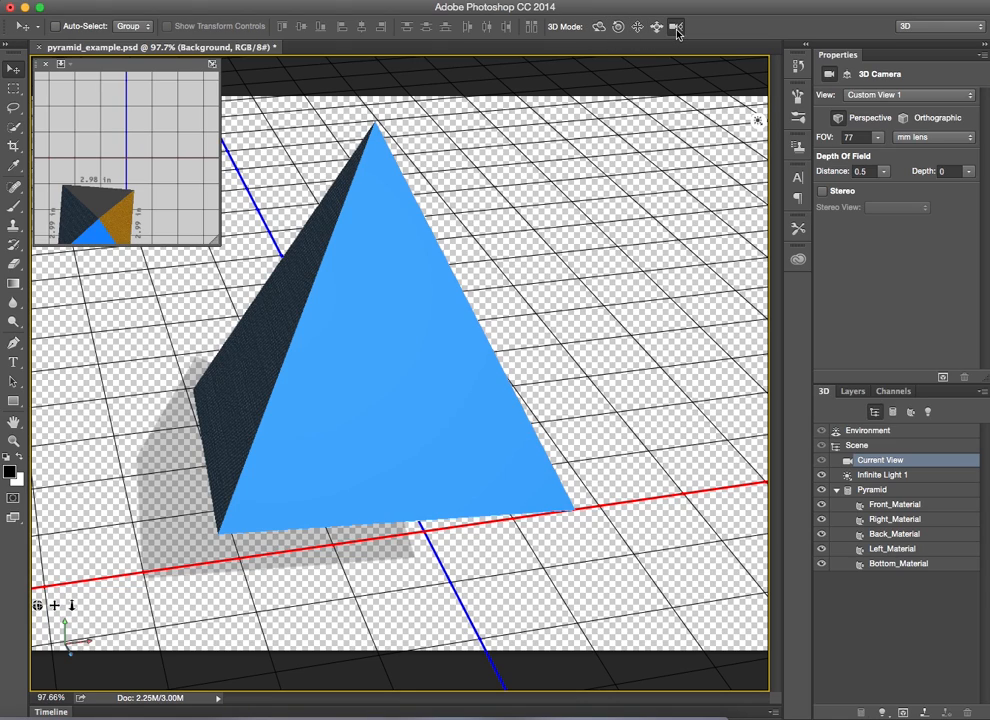
{"action": "left_click", "coordinate": [598, 27]}
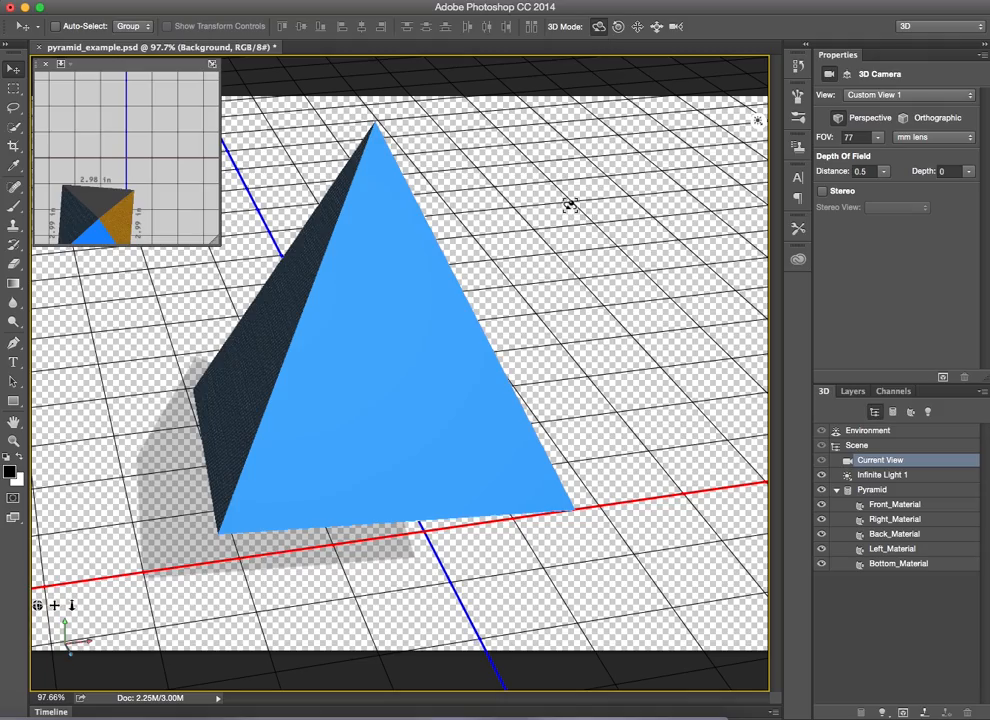
{"action": "left_click_drag", "start_coordinate": [561, 197], "coordinate": [590, 107]}
{"action": "left_click_drag", "start_coordinate": [574, 174], "coordinate": [670, 378]}
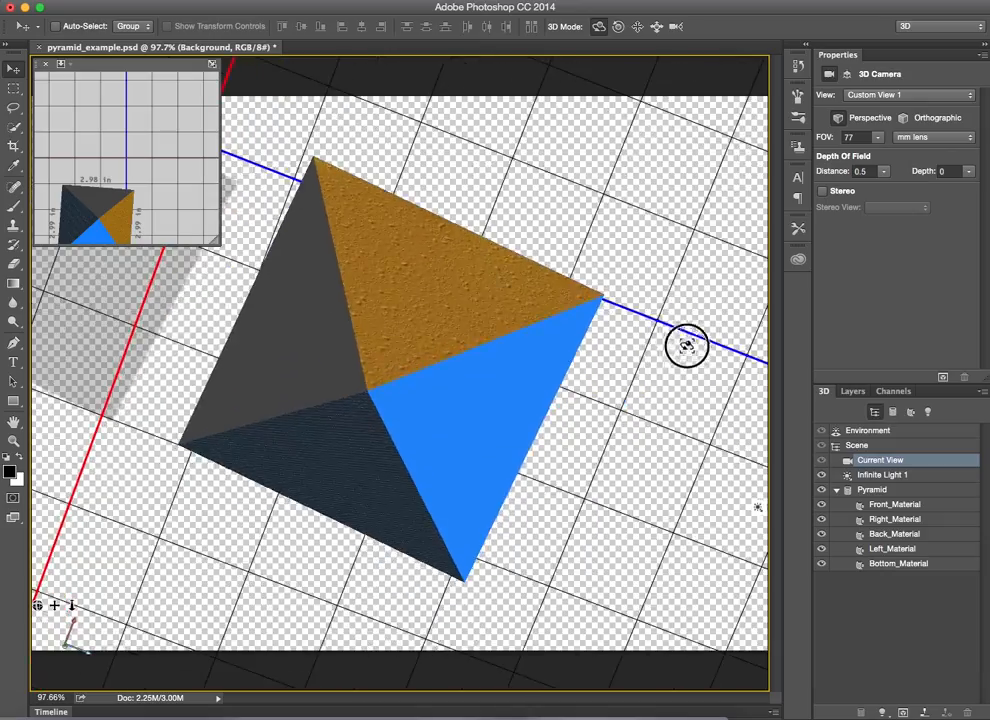
{"action": "left_click_drag", "start_coordinate": [686, 345], "coordinate": [650, 246]}
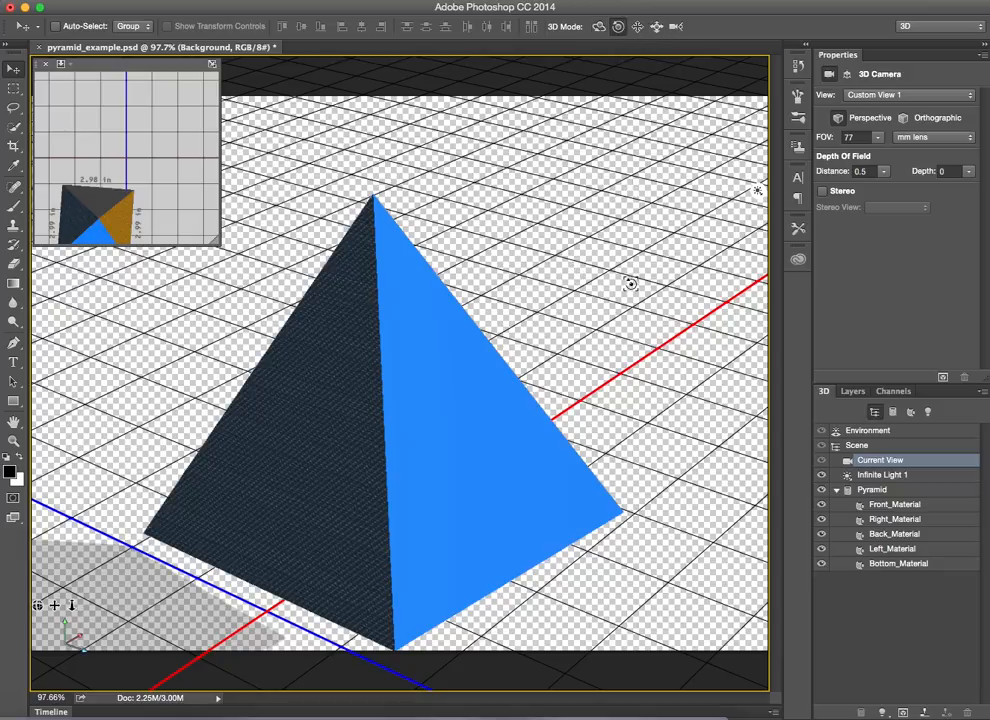
{"action": "left_click_drag", "start_coordinate": [630, 284], "coordinate": [622, 403]}
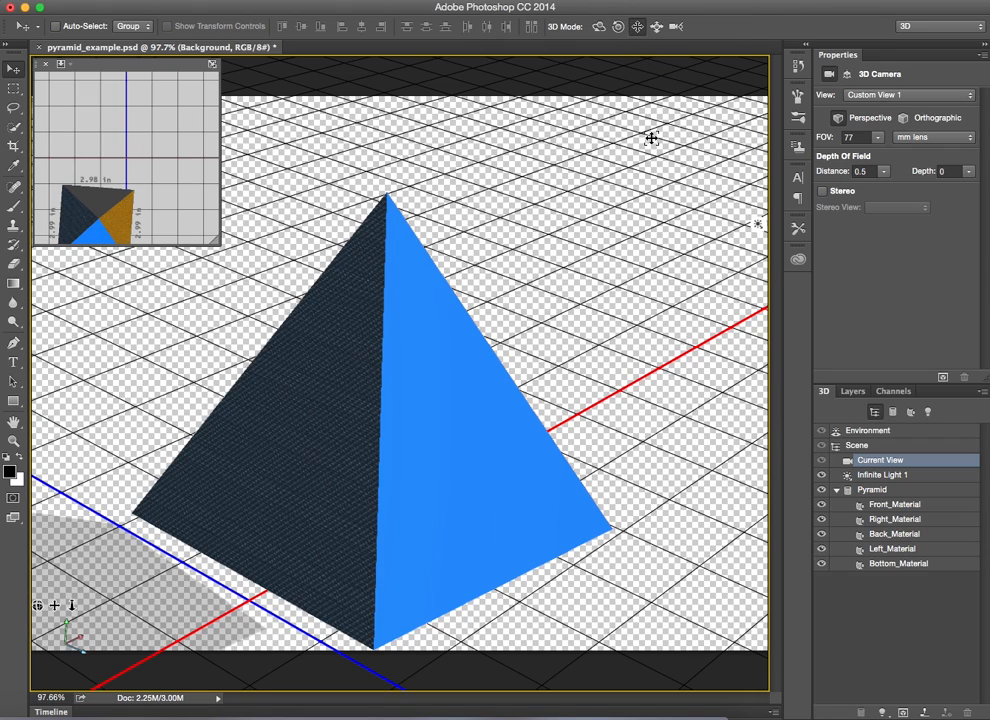
Pan the scene camera sideways and back until the pyramid sits near the middle of the canvas.
{"action": "left_click_drag", "start_coordinate": [541, 331], "coordinate": [176, 235]}
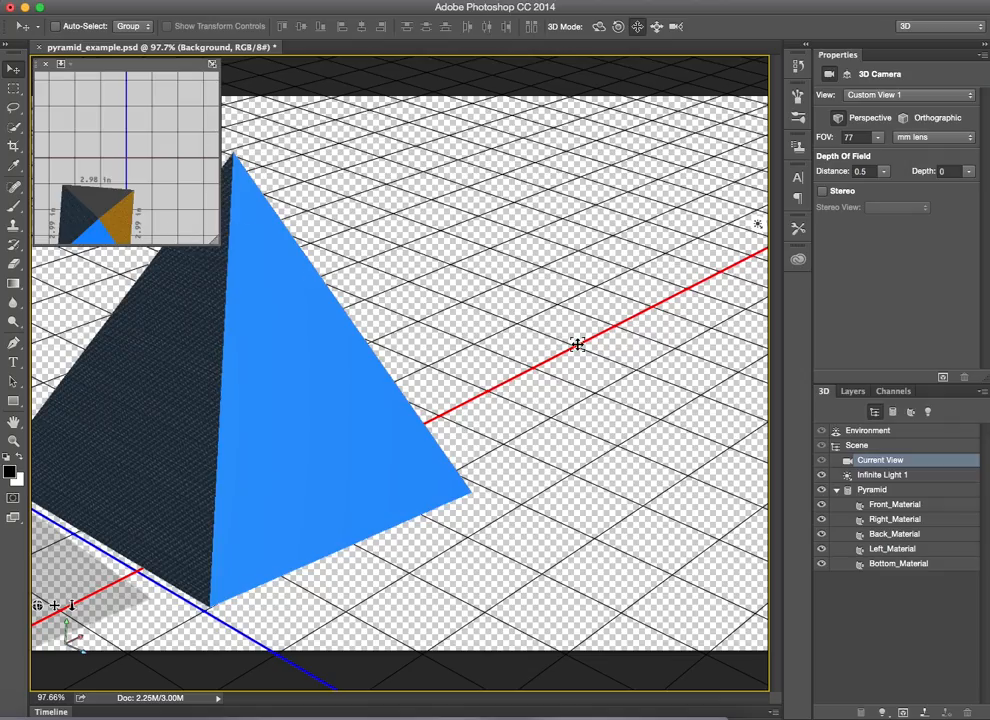
{"action": "left_click_drag", "start_coordinate": [652, 354], "coordinate": [985, 338]}
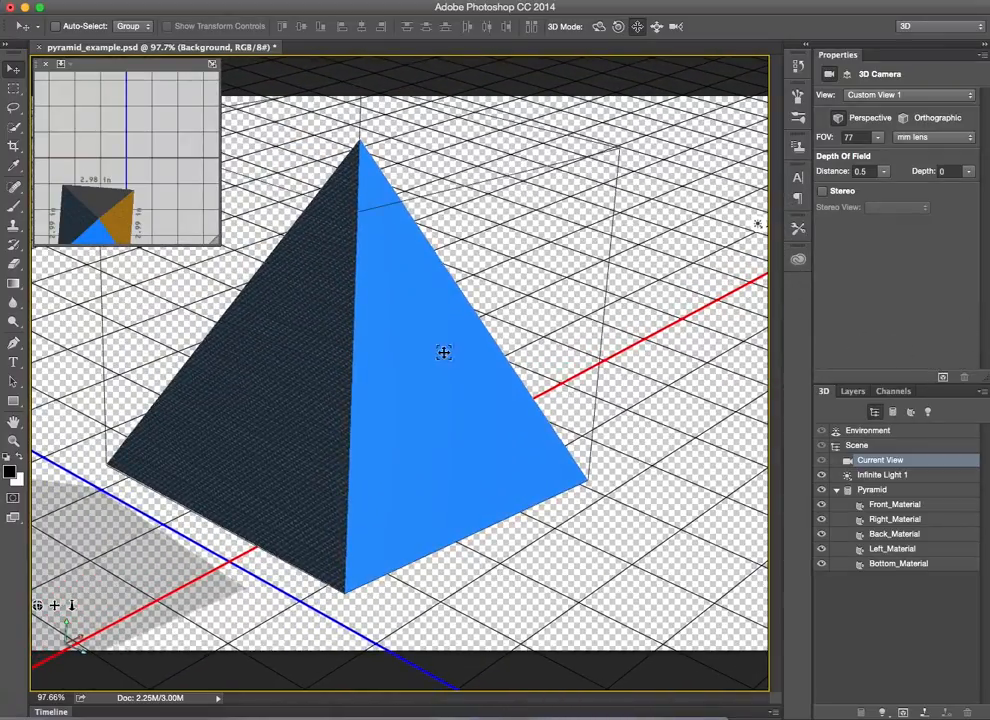
{"action": "left_click_drag", "start_coordinate": [712, 334], "coordinate": [636, 317]}
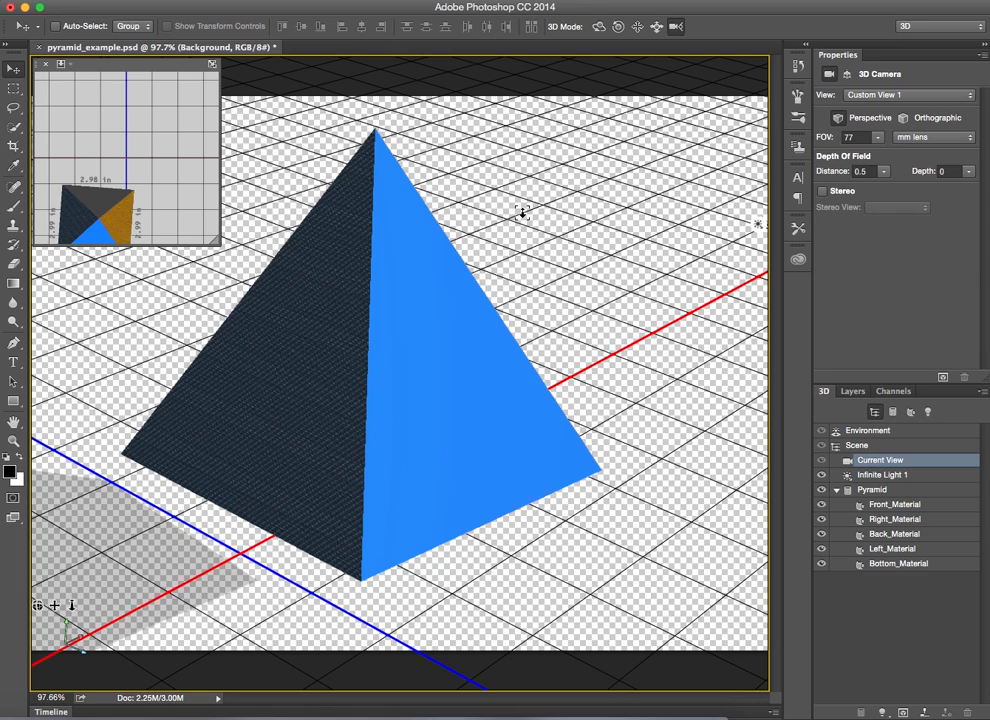
Zoom the scene camera to a 67 mm field of view, and recentre the pyramid in the secondary view.
{"action": "left_click_drag", "start_coordinate": [522, 213], "coordinate": [245, 207]}
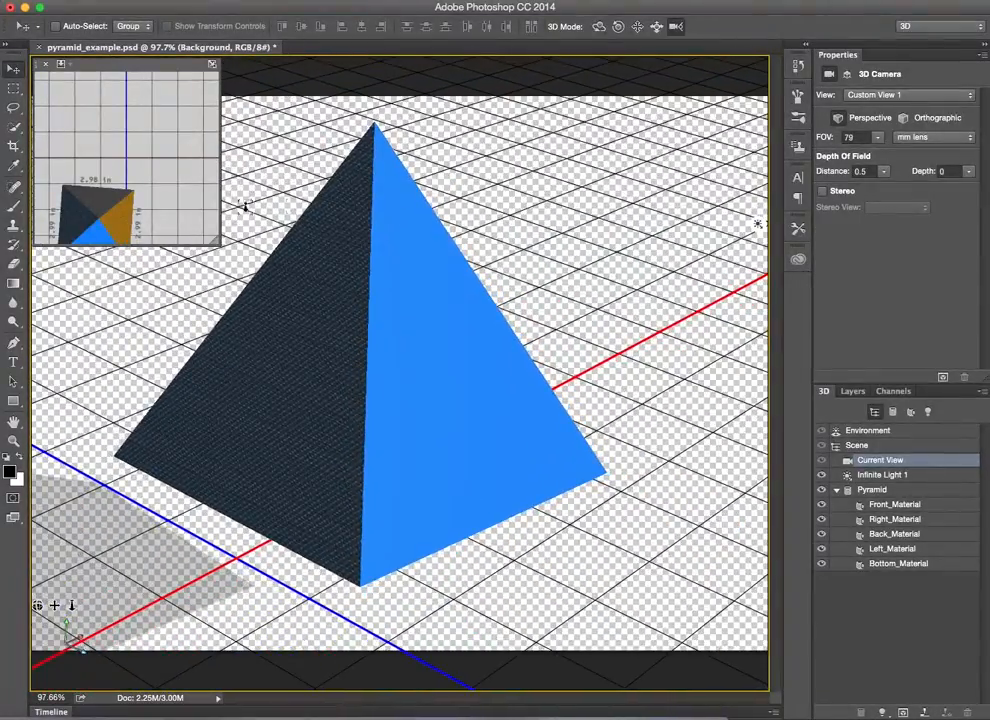
{"action": "left_click_drag", "start_coordinate": [104, 212], "coordinate": [134, 151]}
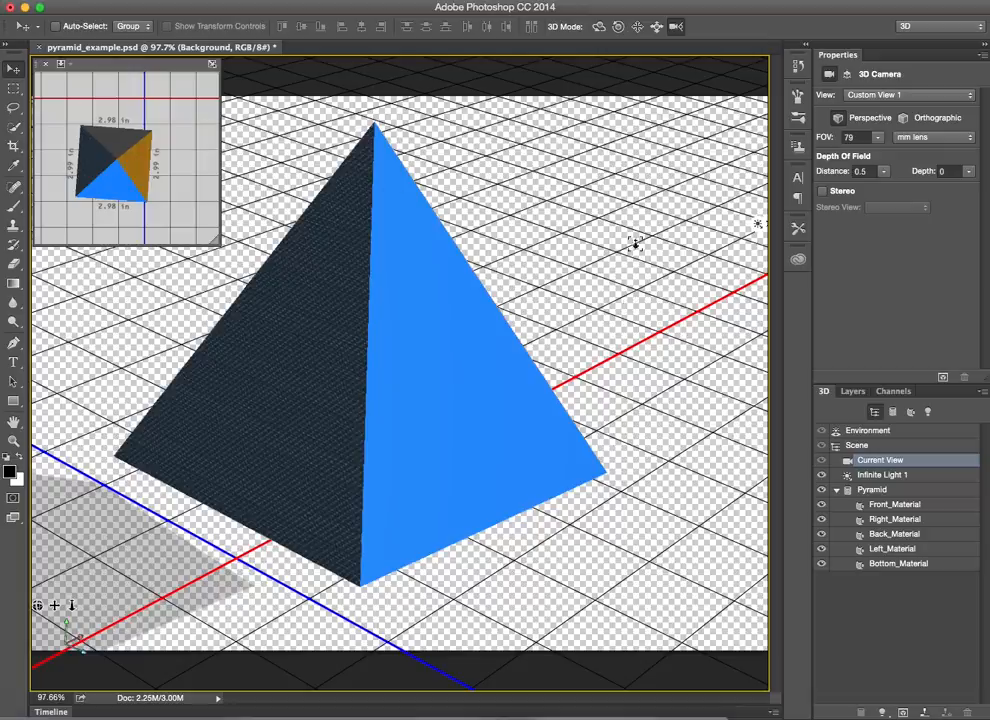
{"action": "left_click_drag", "start_coordinate": [619, 196], "coordinate": [612, 236]}
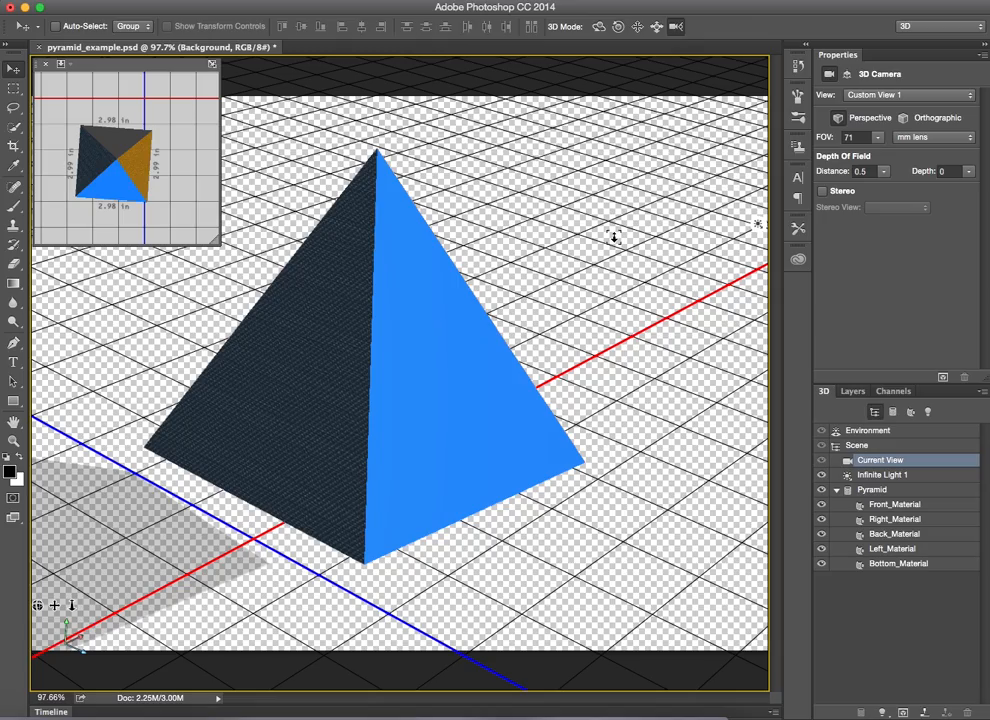
{"action": "left_click_drag", "start_coordinate": [537, 241], "coordinate": [569, 264]}
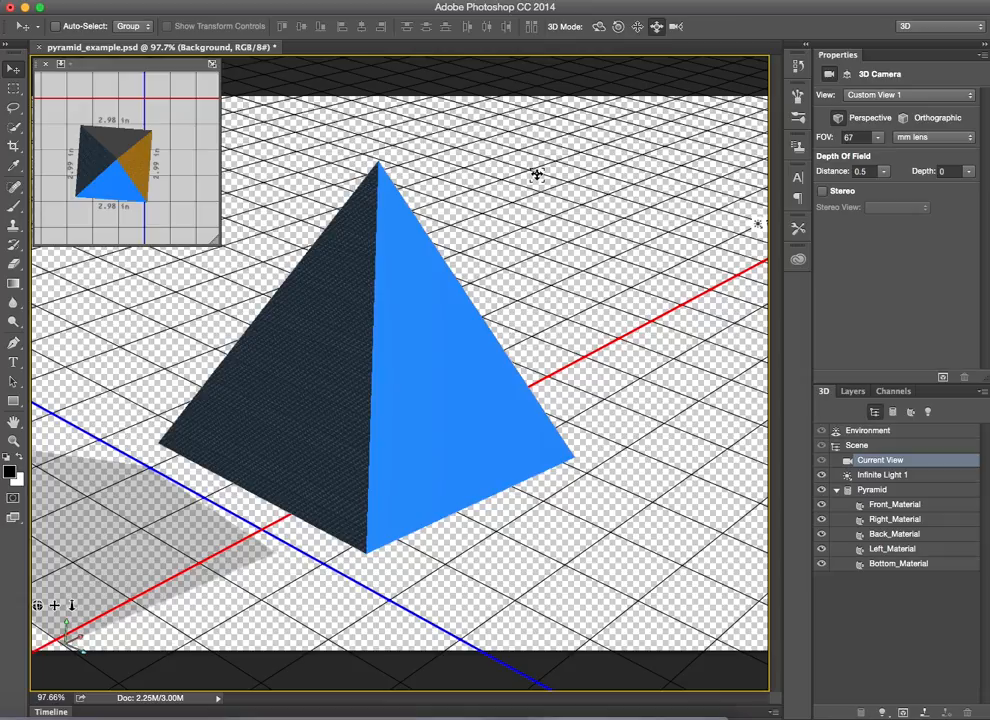
Slide the scene camera in and sideways so the pyramid appears closer and right of the canvas centre.
{"action": "left_click_drag", "start_coordinate": [516, 207], "coordinate": [565, 212]}
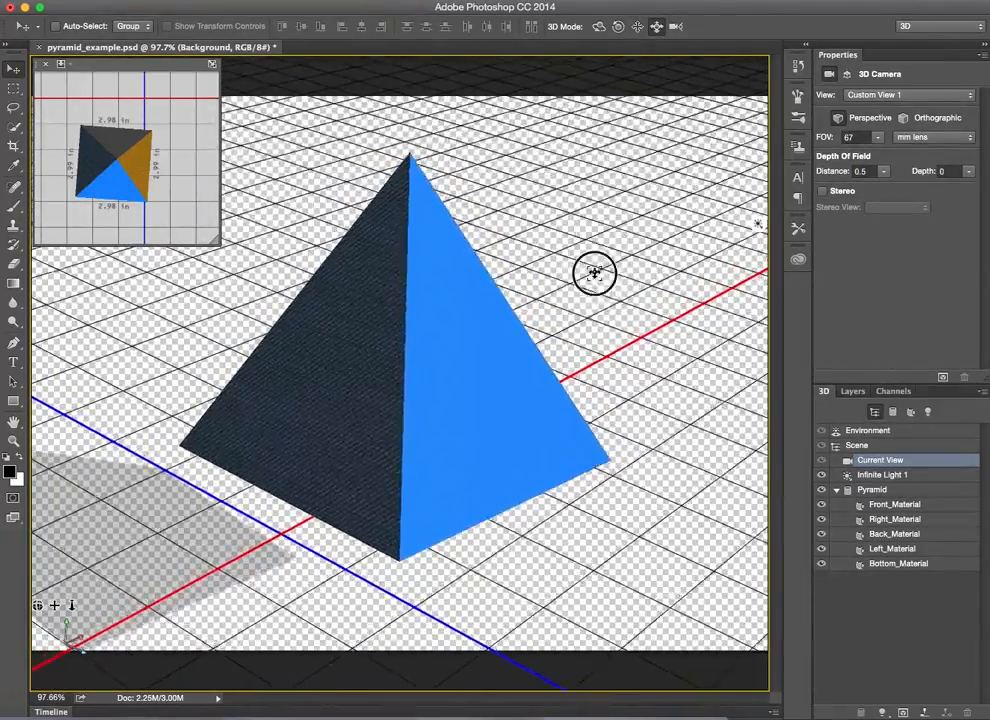
{"action": "left_click_drag", "start_coordinate": [708, 467], "coordinate": [625, 311]}
{"action": "left_click_drag", "start_coordinate": [577, 197], "coordinate": [617, 239]}
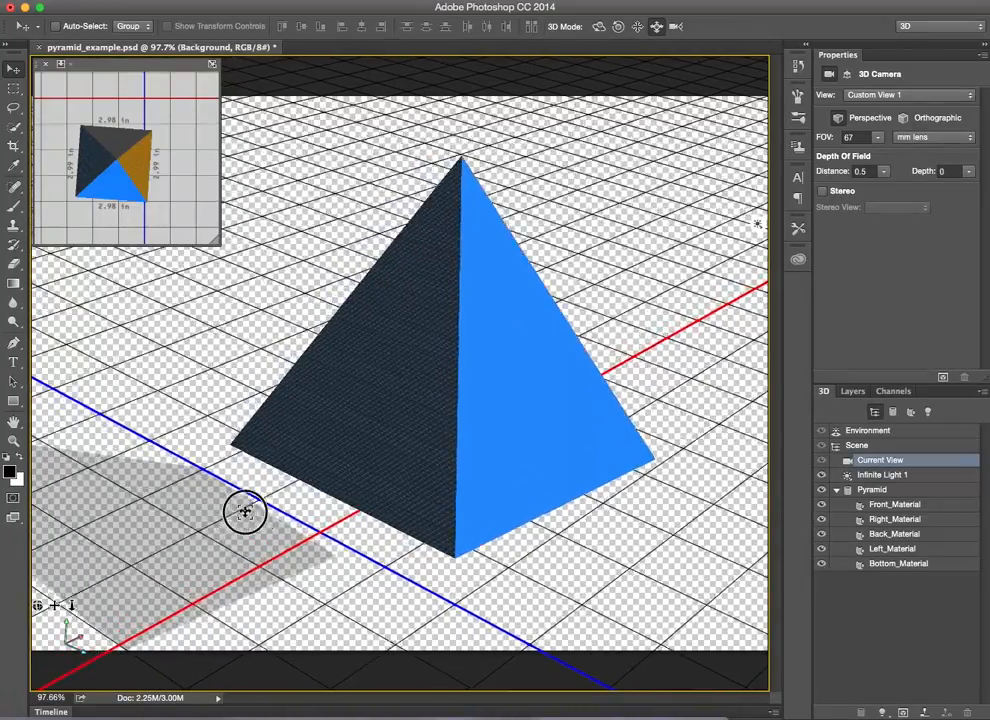
{"action": "left_click_drag", "start_coordinate": [243, 513], "coordinate": [267, 597]}
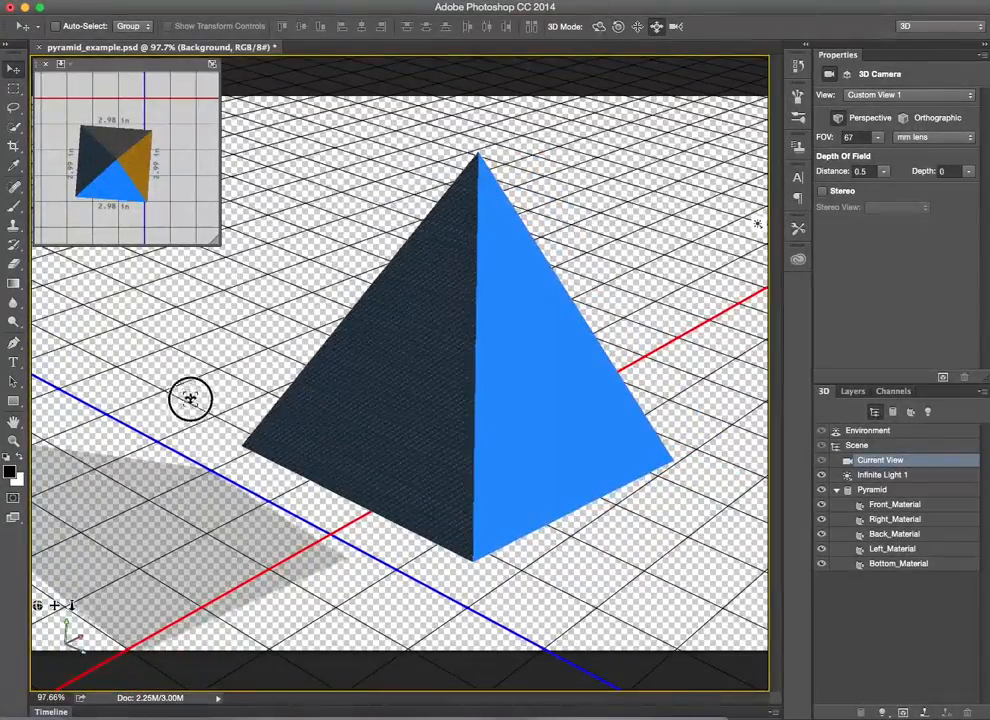
{"action": "left_click_drag", "start_coordinate": [190, 398], "coordinate": [203, 433]}
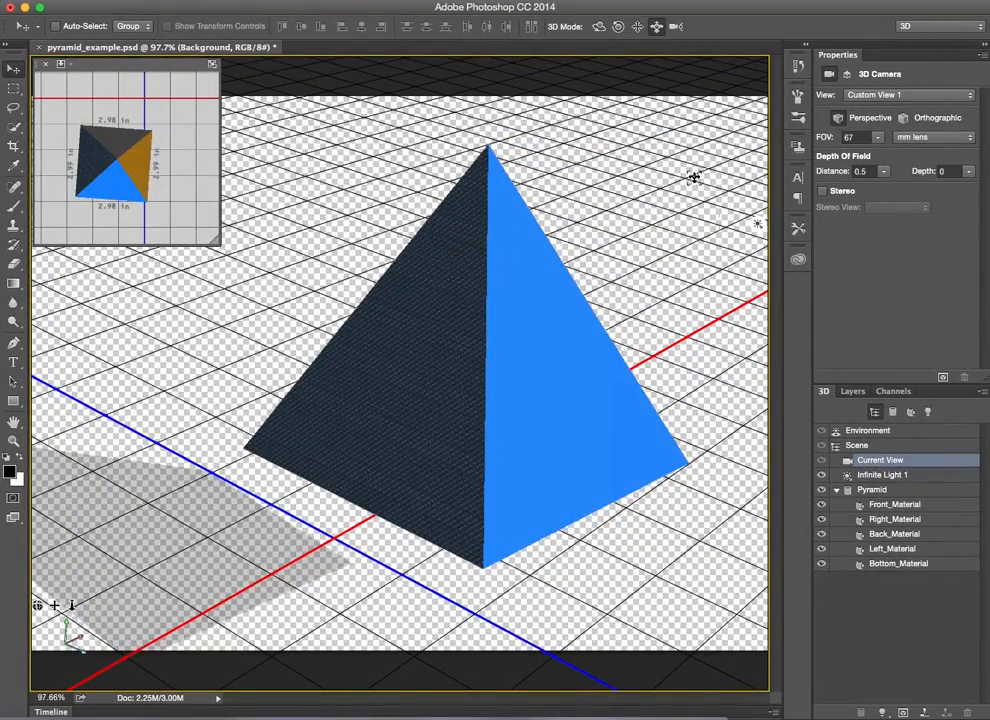
Select the Pyramid mesh and rotate it freely so the blue face turns toward the camera.
{"action": "left_click", "coordinate": [870, 490]}
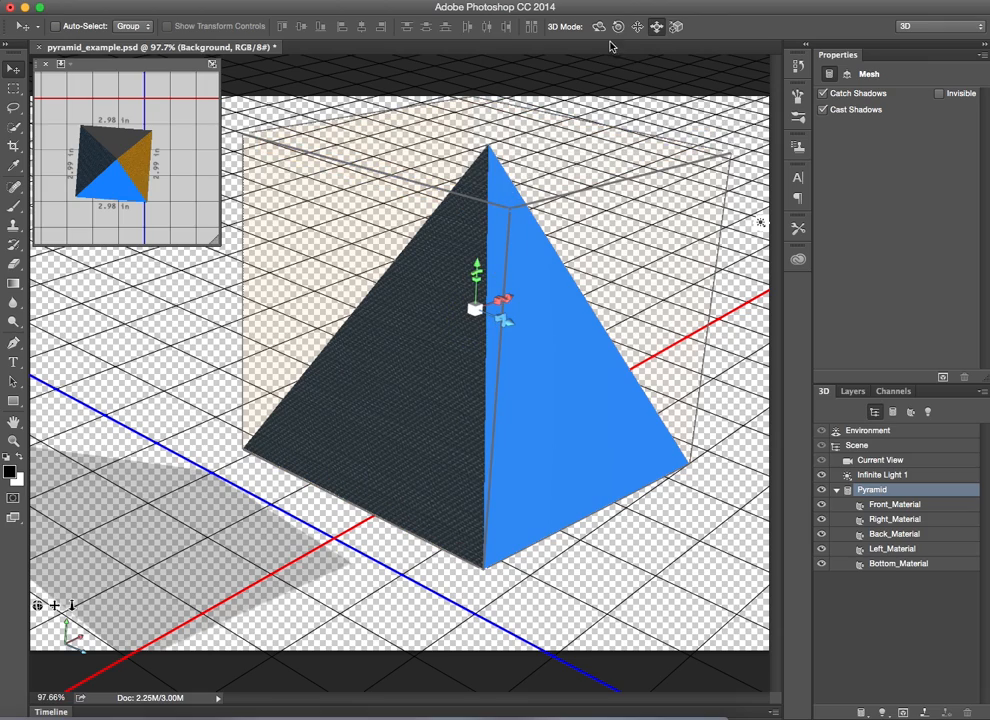
{"action": "left_click_drag", "start_coordinate": [713, 122], "coordinate": [626, 110]}
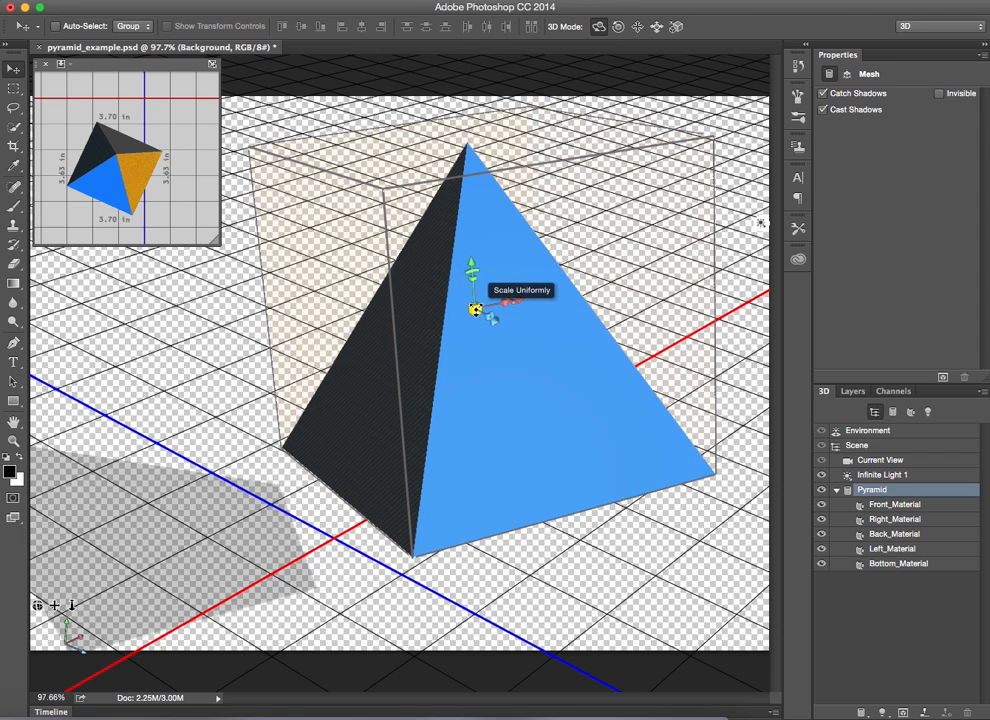
Scale the pyramid down uniformly and along its Y axis, and rotate it around Y until the orange face shows.
{"action": "left_click_drag", "start_coordinate": [475, 309], "coordinate": [493, 334]}
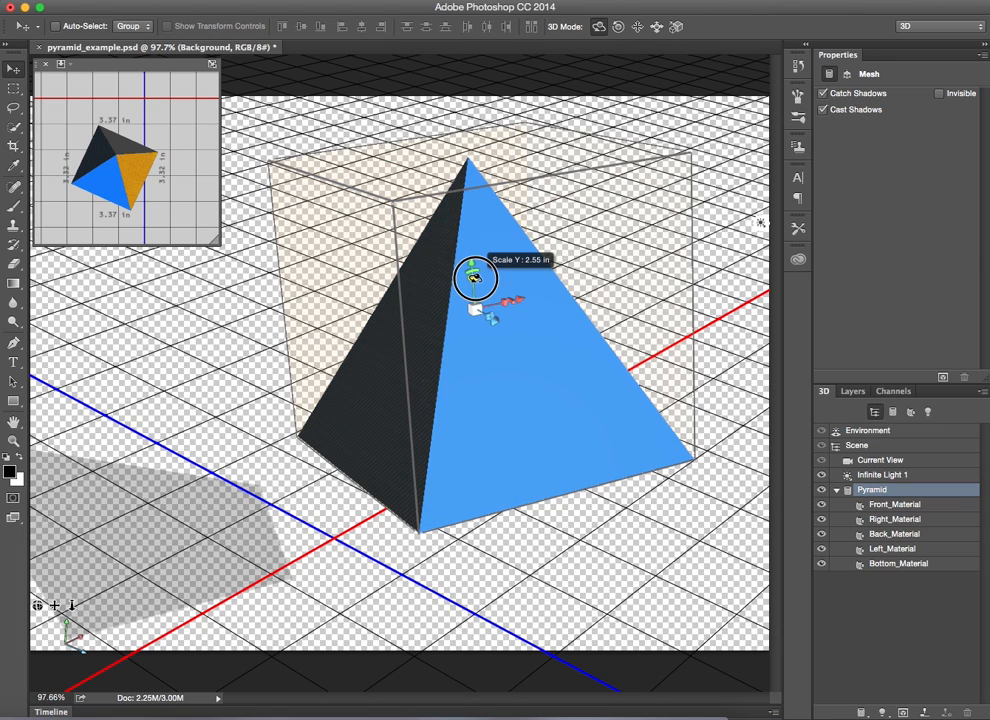
{"action": "left_click_drag", "start_coordinate": [474, 279], "coordinate": [491, 323]}
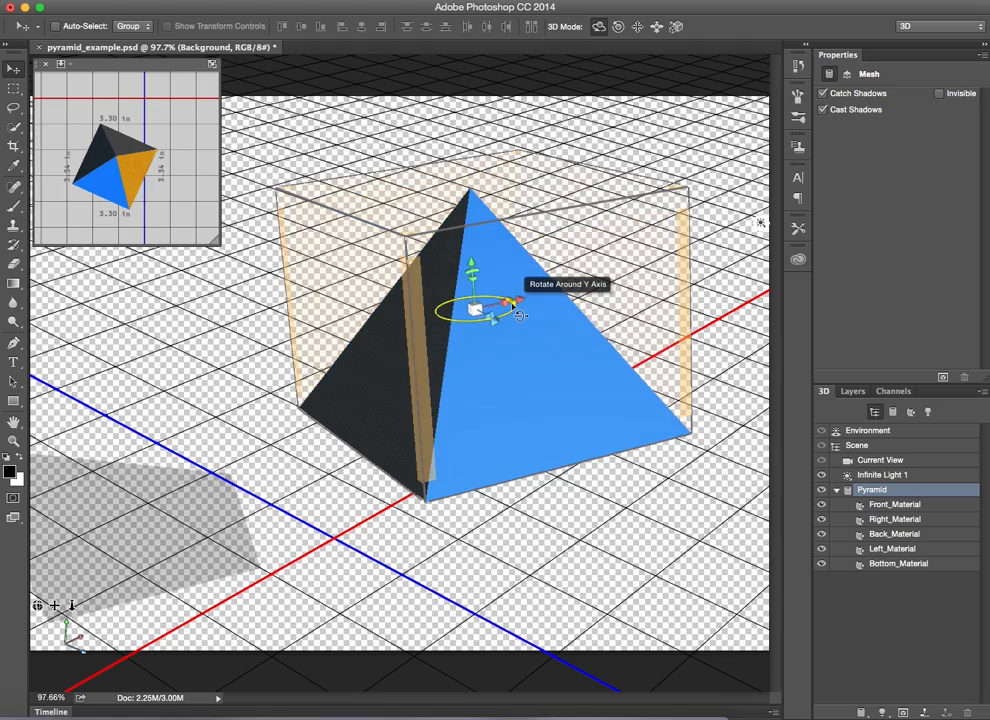
{"action": "left_click_drag", "start_coordinate": [519, 314], "coordinate": [655, 336]}
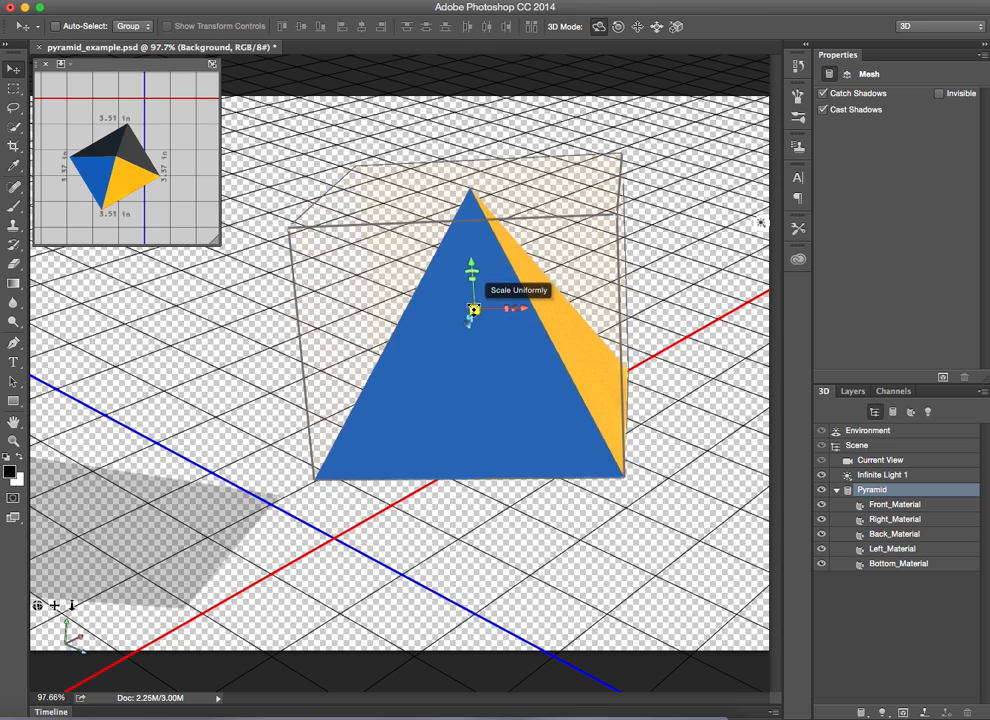
Rotate the pyramid around its Y, X and Z axes so the orange and dark blue faces point toward the camera.
{"action": "left_click_drag", "start_coordinate": [523, 317], "coordinate": [308, 272]}
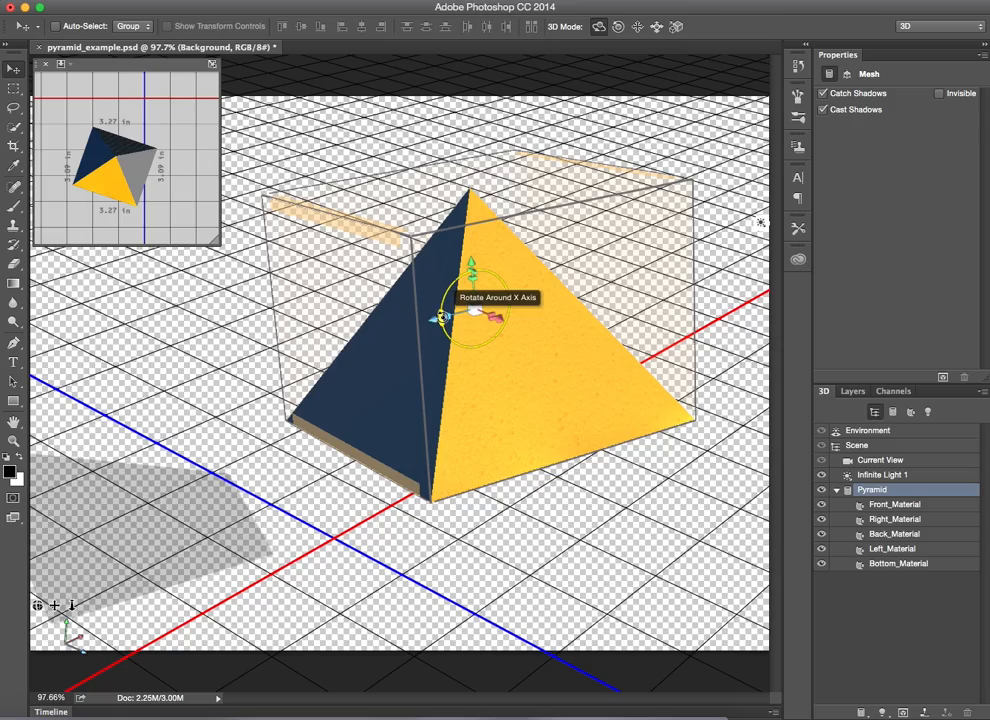
{"action": "mouse_move", "coordinate": [441, 318]}
{"action": "left_mouse_down"}
{"action": "mouse_move", "coordinate": [544, 343]}
{"action": "mouse_move", "coordinate": [526, 281]}
{"action": "mouse_move", "coordinate": [444, 295]}
{"action": "mouse_move", "coordinate": [515, 283]}
{"action": "mouse_move", "coordinate": [513, 342]}
{"action": "mouse_move", "coordinate": [453, 331]}
{"action": "mouse_move", "coordinate": [488, 287]}
{"action": "mouse_move", "coordinate": [503, 296]}
{"action": "mouse_move", "coordinate": [463, 290]}
{"action": "mouse_move", "coordinate": [481, 324]}
{"action": "mouse_move", "coordinate": [489, 291]}
{"action": "mouse_move", "coordinate": [458, 292]}
{"action": "mouse_move", "coordinate": [490, 287]}
{"action": "mouse_move", "coordinate": [487, 316]}
{"action": "mouse_move", "coordinate": [462, 338]}
{"action": "mouse_move", "coordinate": [458, 305]}
{"action": "left_mouse_up"}
{"action": "left_click_drag", "start_coordinate": [489, 287], "coordinate": [468, 311]}
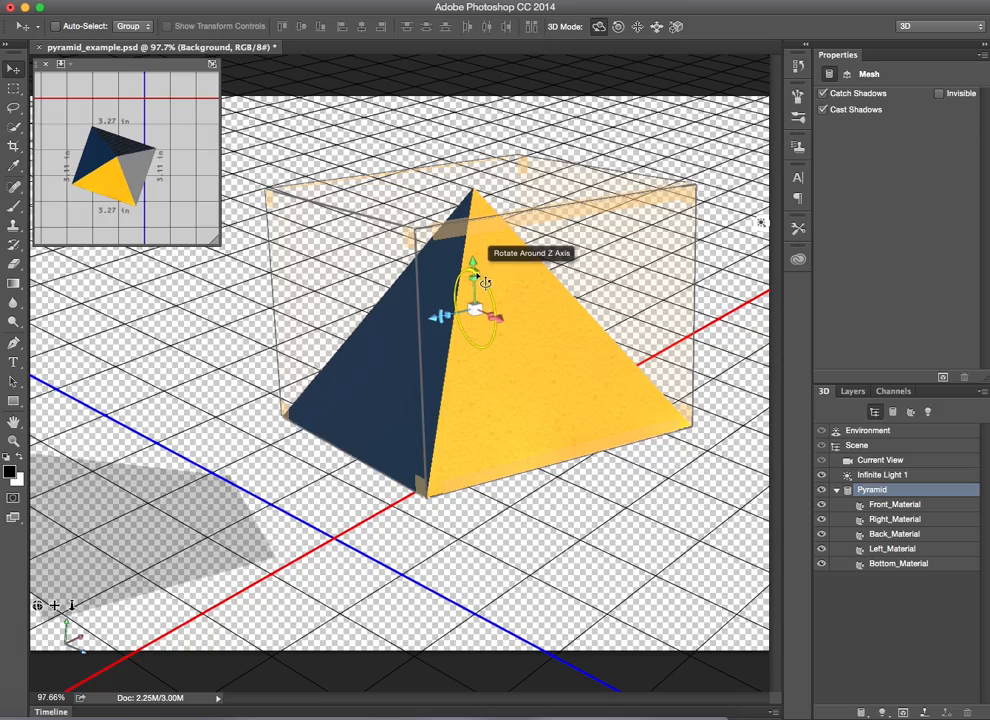
{"action": "mouse_move", "coordinate": [476, 274]}
{"action": "left_mouse_down"}
{"action": "mouse_move", "coordinate": [468, 316]}
{"action": "mouse_move", "coordinate": [504, 371]}
{"action": "mouse_move", "coordinate": [477, 325]}
{"action": "mouse_move", "coordinate": [471, 251]}
{"action": "mouse_move", "coordinate": [427, 230]}
{"action": "mouse_move", "coordinate": [427, 307]}
{"action": "mouse_move", "coordinate": [422, 300]}
{"action": "mouse_move", "coordinate": [444, 257]}
{"action": "mouse_move", "coordinate": [477, 283]}
{"action": "mouse_move", "coordinate": [473, 274]}
{"action": "mouse_move", "coordinate": [480, 309]}
{"action": "mouse_move", "coordinate": [453, 265]}
{"action": "mouse_move", "coordinate": [464, 250]}
{"action": "mouse_move", "coordinate": [481, 265]}
{"action": "left_mouse_up"}
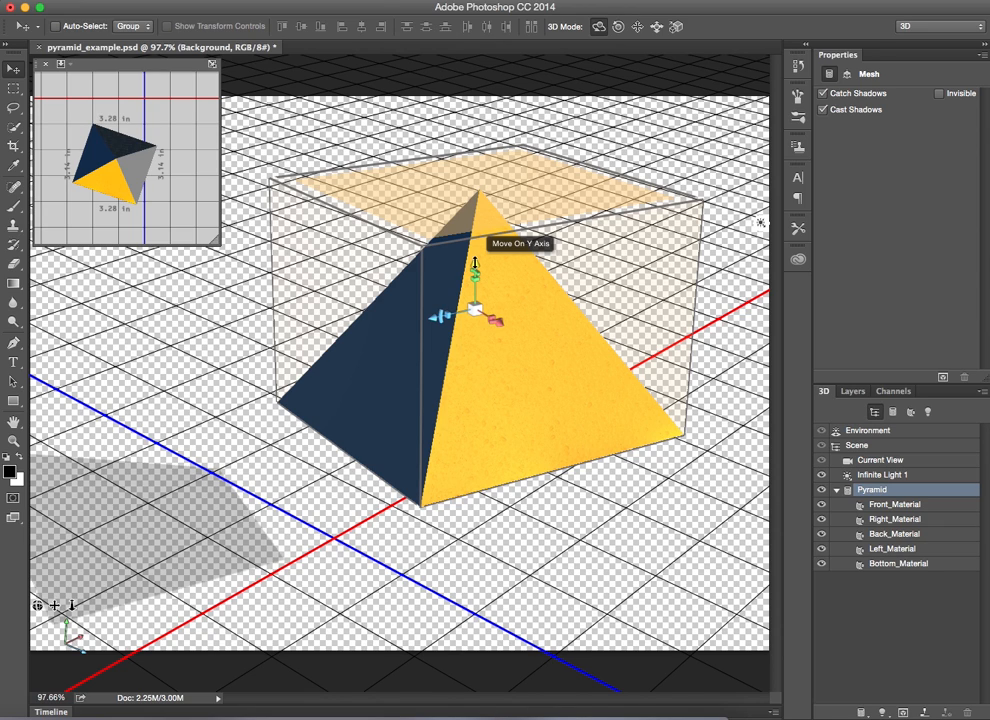
Move the pyramid slightly down along Y and sideways along X, and stretch it along Z to about 3.42 inches.
{"action": "mouse_move", "coordinate": [474, 262]}
{"action": "left_mouse_down"}
{"action": "mouse_move", "coordinate": [491, 359]}
{"action": "mouse_move", "coordinate": [471, 211]}
{"action": "mouse_move", "coordinate": [480, 282]}
{"action": "left_mouse_up"}
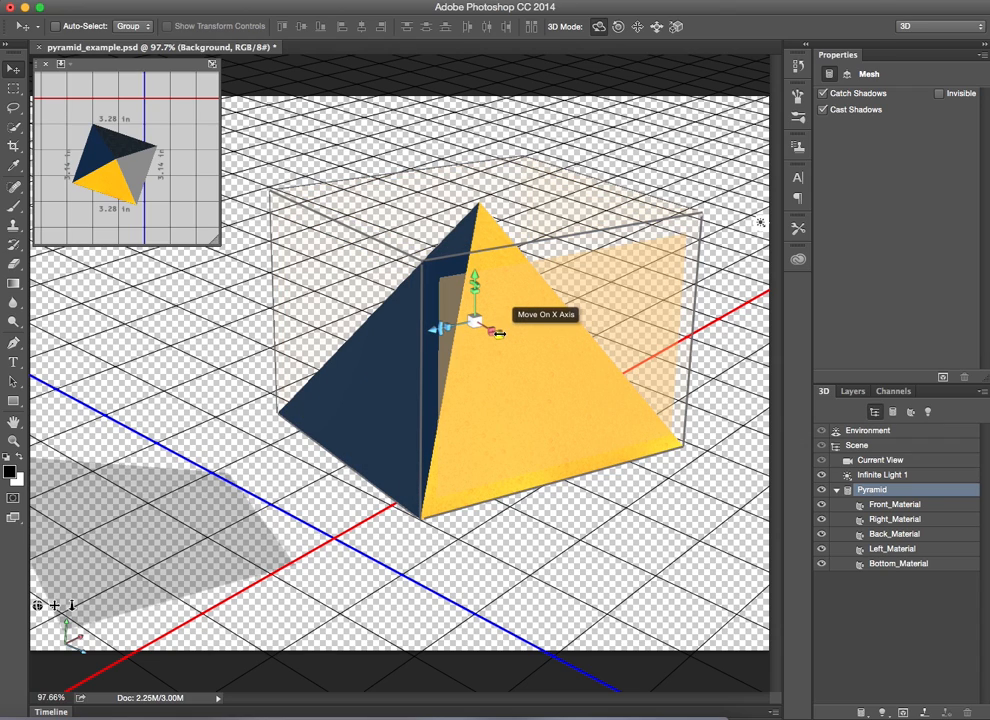
{"action": "mouse_move", "coordinate": [496, 335]}
{"action": "left_mouse_down"}
{"action": "mouse_move", "coordinate": [610, 330]}
{"action": "mouse_move", "coordinate": [393, 234]}
{"action": "mouse_move", "coordinate": [499, 331]}
{"action": "mouse_move", "coordinate": [469, 303]}
{"action": "mouse_move", "coordinate": [455, 318]}
{"action": "mouse_move", "coordinate": [307, 344]}
{"action": "mouse_move", "coordinate": [360, 349]}
{"action": "mouse_move", "coordinate": [460, 303]}
{"action": "mouse_move", "coordinate": [327, 343]}
{"action": "mouse_move", "coordinate": [455, 306]}
{"action": "mouse_move", "coordinate": [411, 312]}
{"action": "left_mouse_up"}
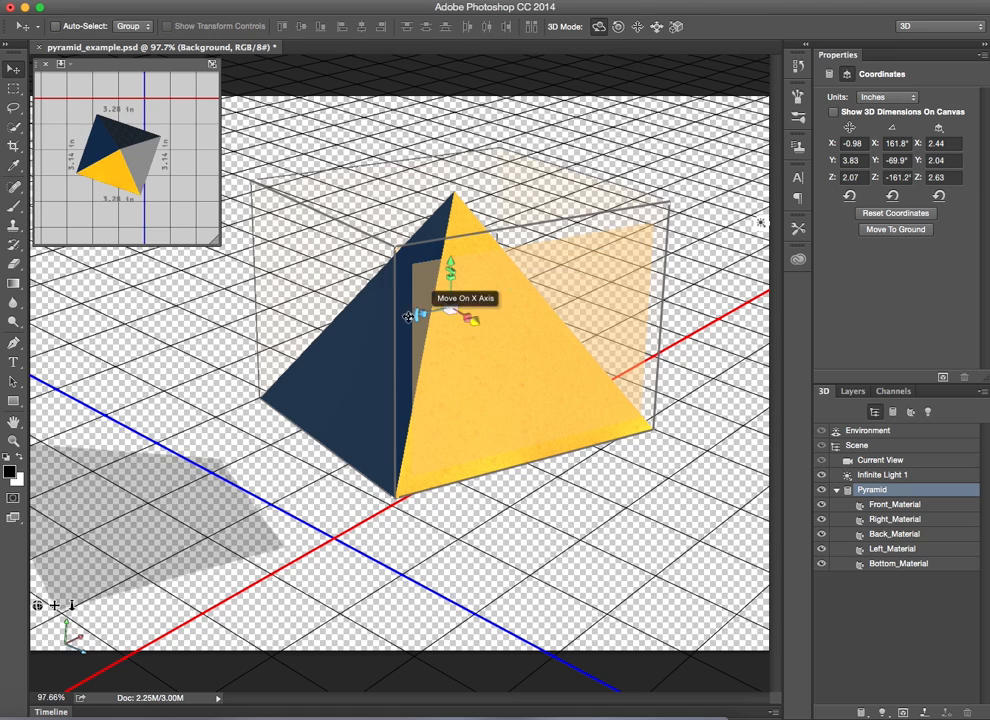
{"action": "left_click_drag", "start_coordinate": [425, 313], "coordinate": [366, 250]}
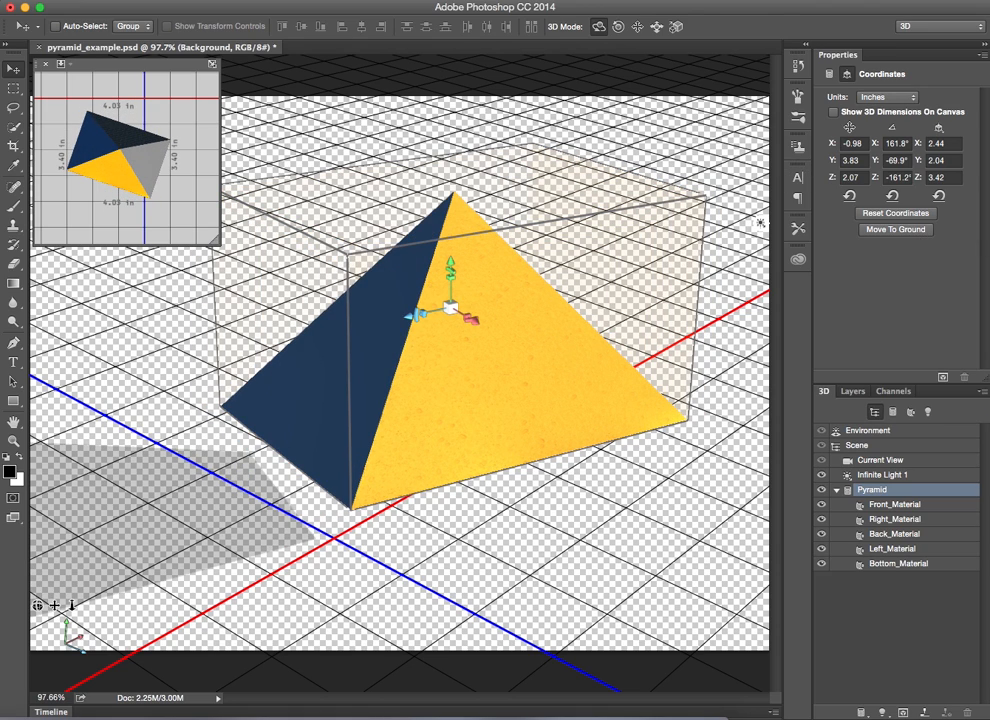
Show the pyramid's coordinates and set its X, Y and Z position to 0, undoing the final Z change.
{"action": "left_click", "coordinate": [848, 76]}
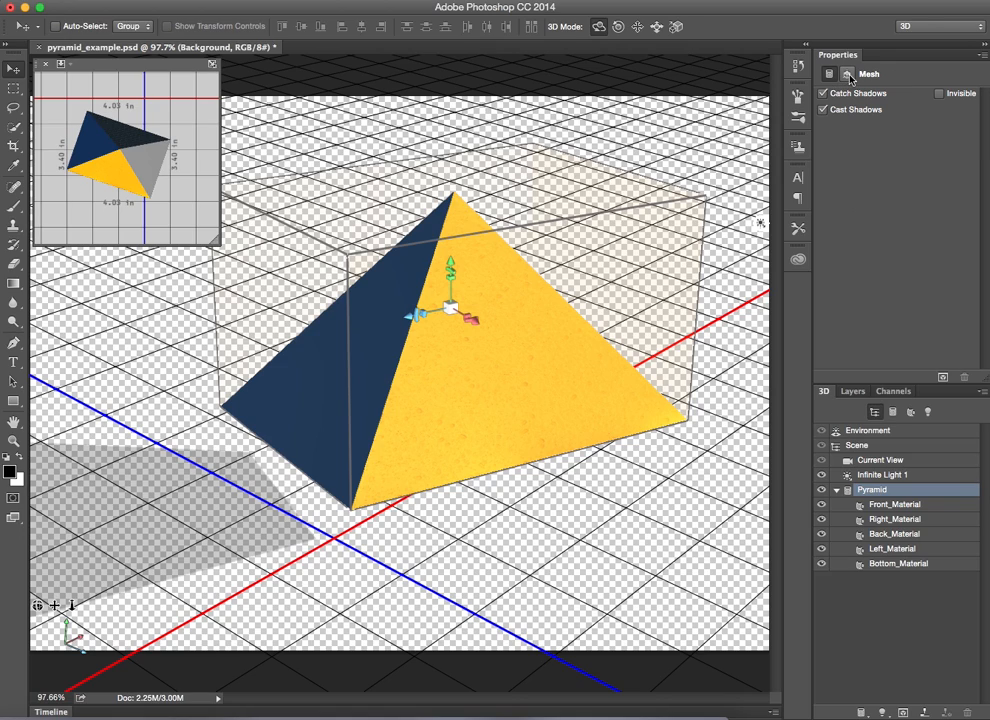
{"action": "left_click", "coordinate": [848, 75]}
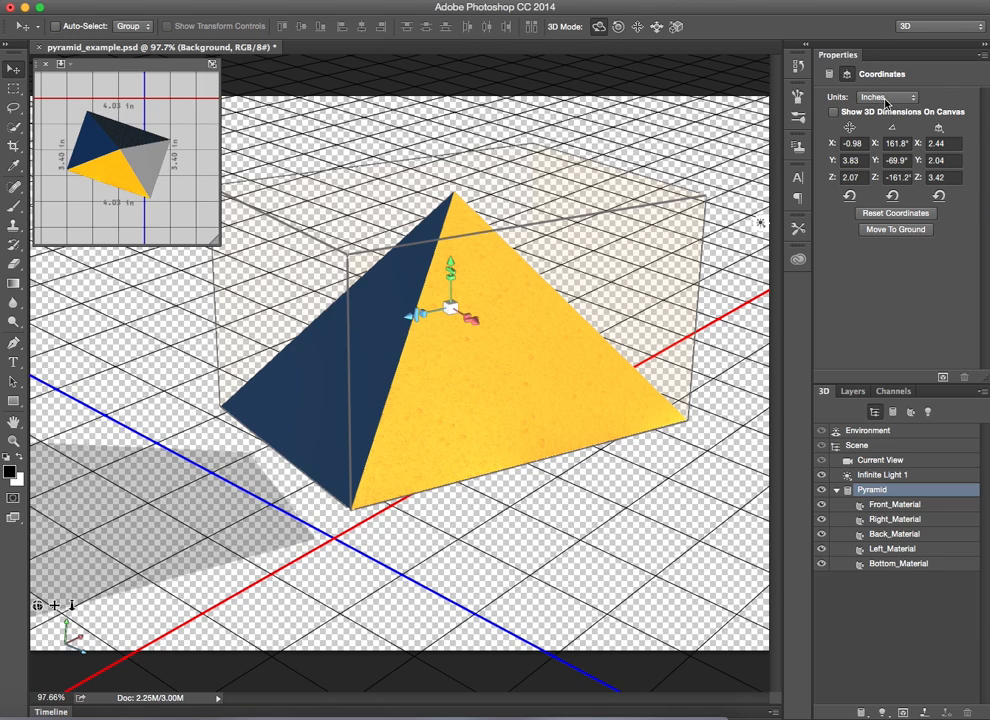
{"action": "left_click", "coordinate": [864, 143]}
{"action": "type", "text": "0"}
{"action": "left_click", "coordinate": [859, 162]}
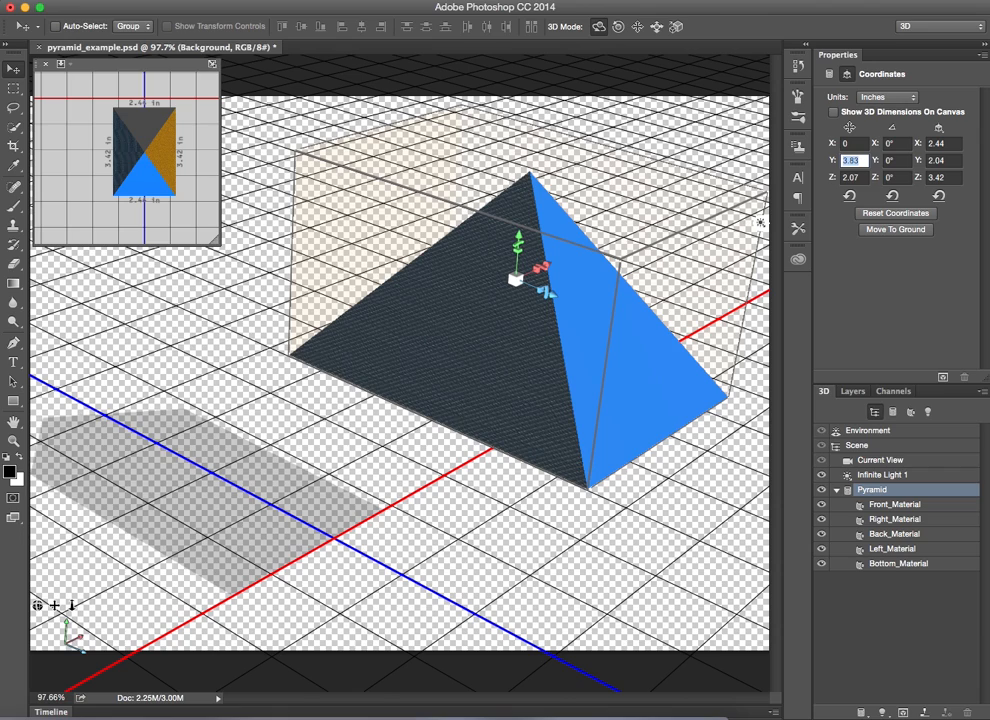
{"action": "type", "text": "0"}
{"action": "left_click", "coordinate": [862, 177]}
{"action": "type", "text": "0"}
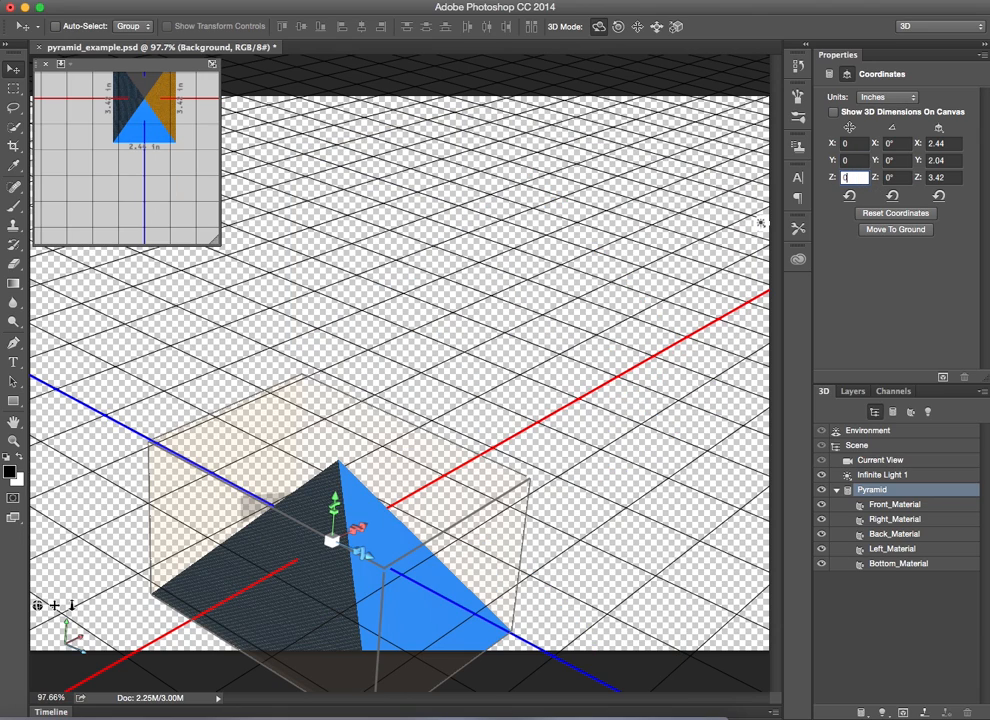
{"action": "left_click", "coordinate": [717, 292]}
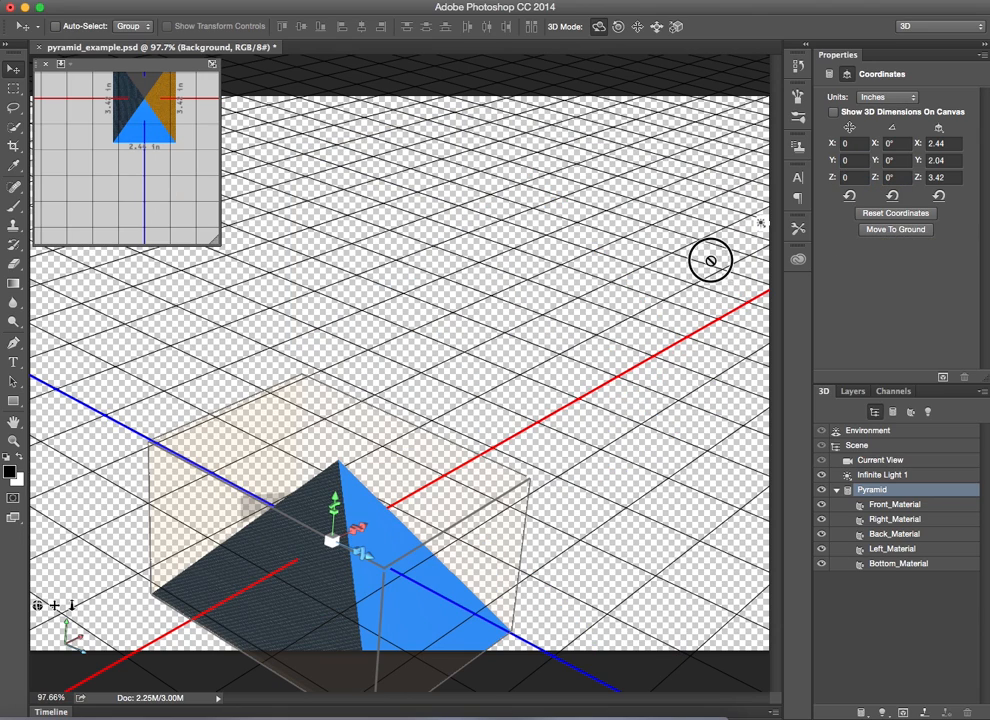
{"action": "key", "text": "super+z"}
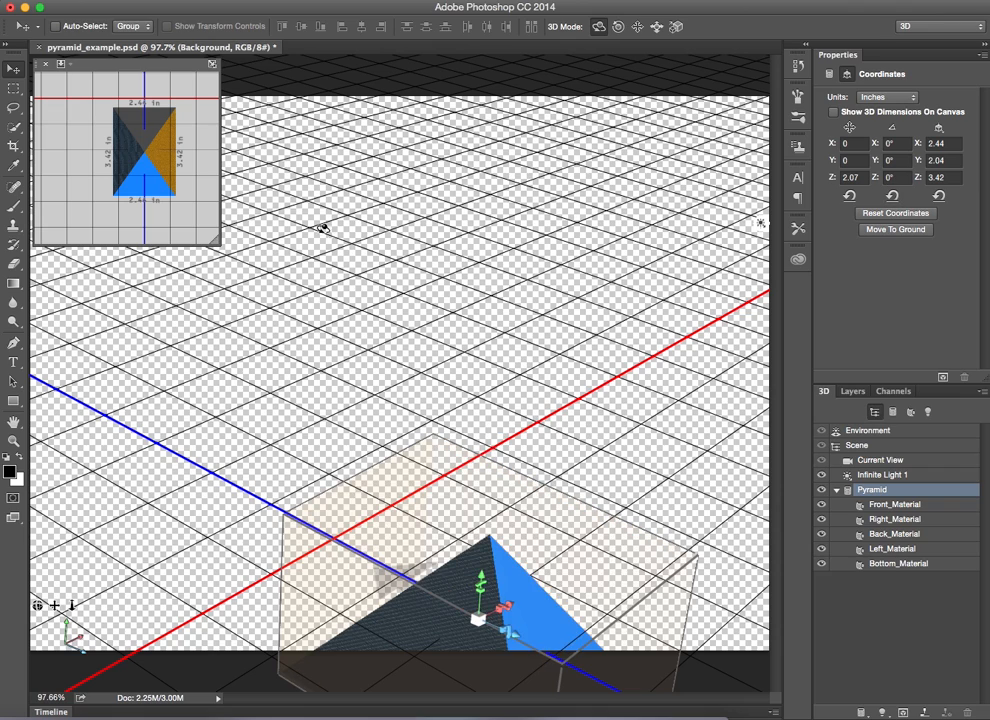
Reset the pyramid's coordinates and rest it on the ground plane at a uniform size of about 2.91 inches.
{"action": "left_click", "coordinate": [912, 216]}
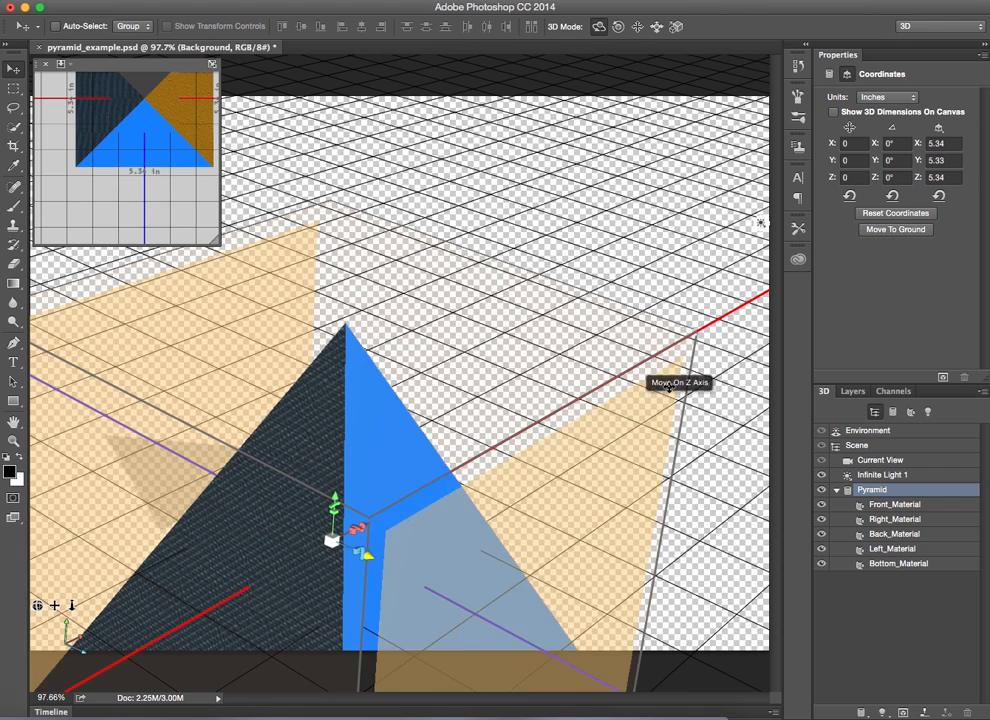
{"action": "left_click_drag", "start_coordinate": [332, 540], "coordinate": [405, 718]}
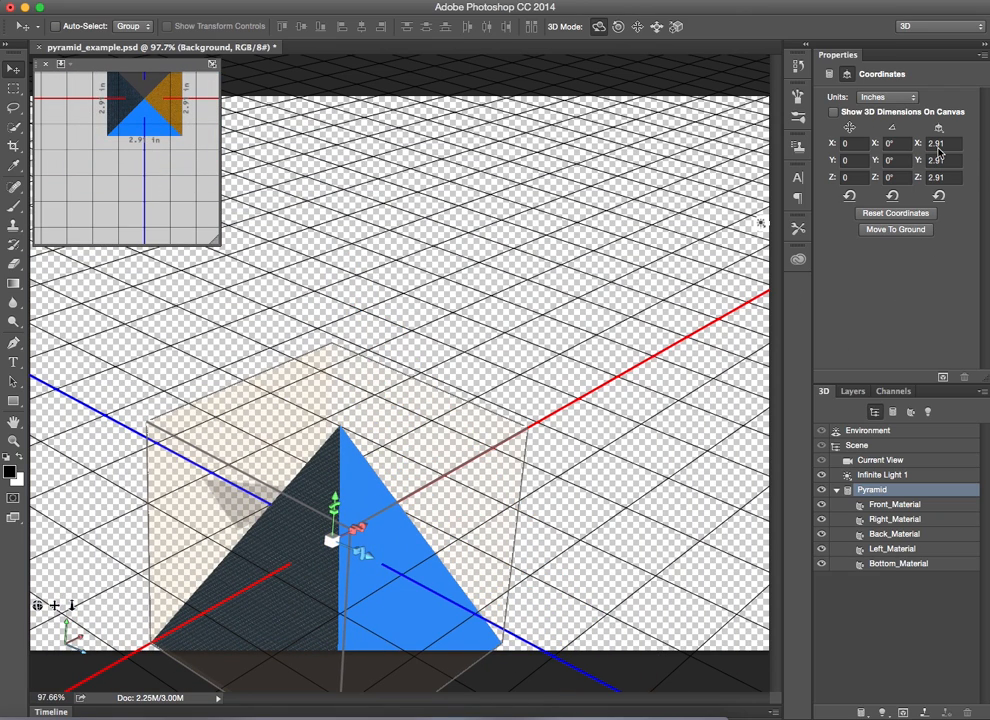
{"action": "left_click", "coordinate": [904, 234]}
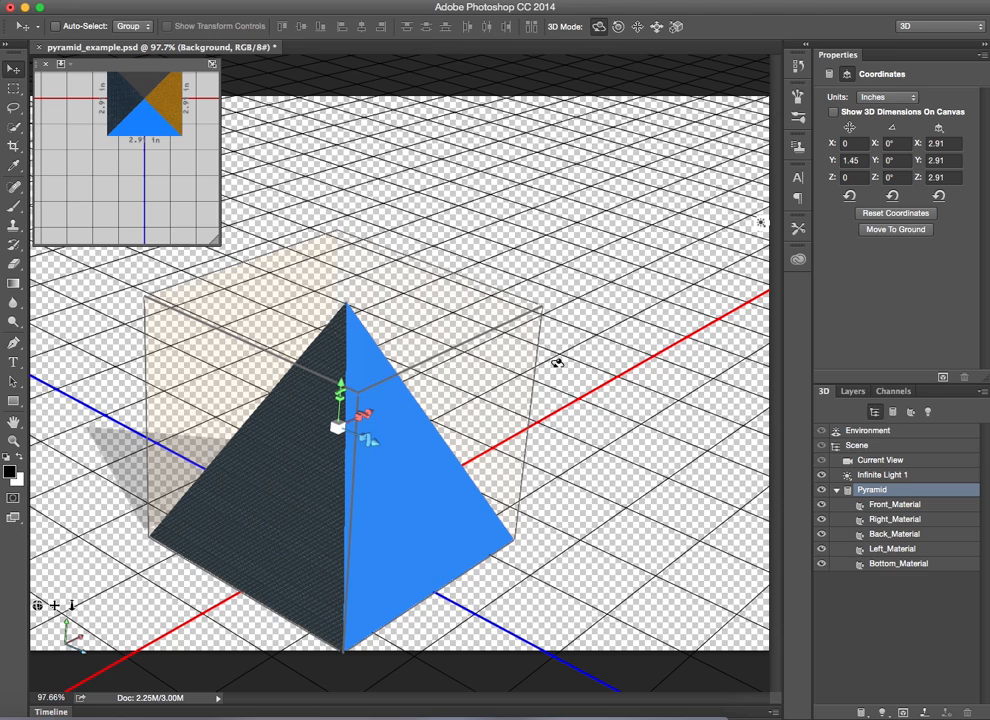
Reset the pyramid's coordinates again and place it on the ground, scaled down uniformly to about 3.27 inches.
{"action": "left_click", "coordinate": [896, 215]}
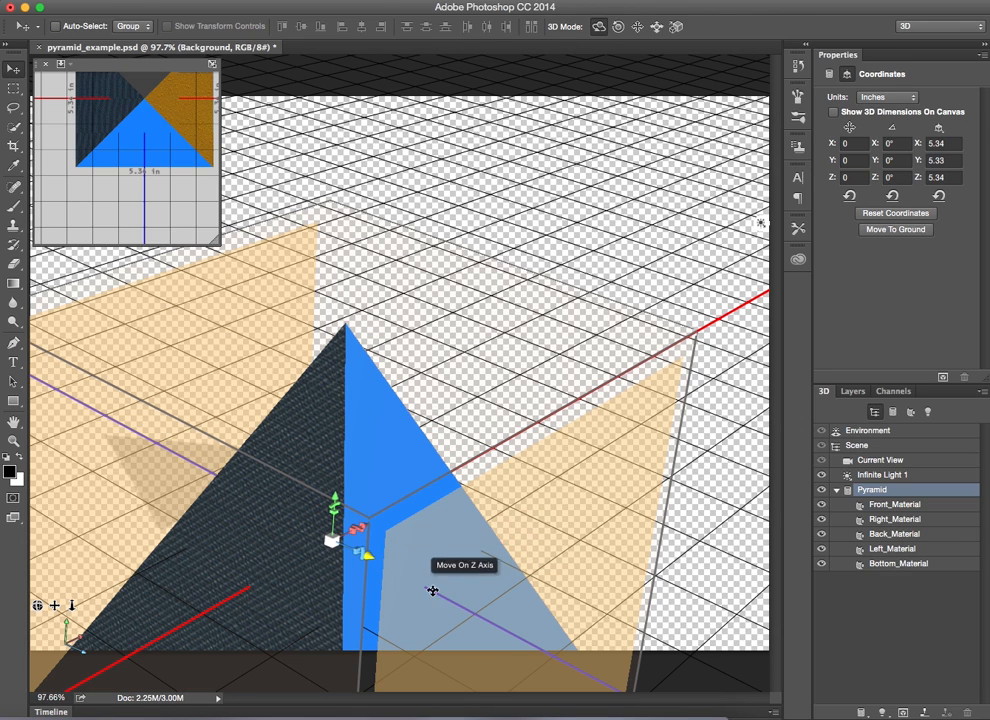
{"action": "left_click_drag", "start_coordinate": [332, 545], "coordinate": [362, 690]}
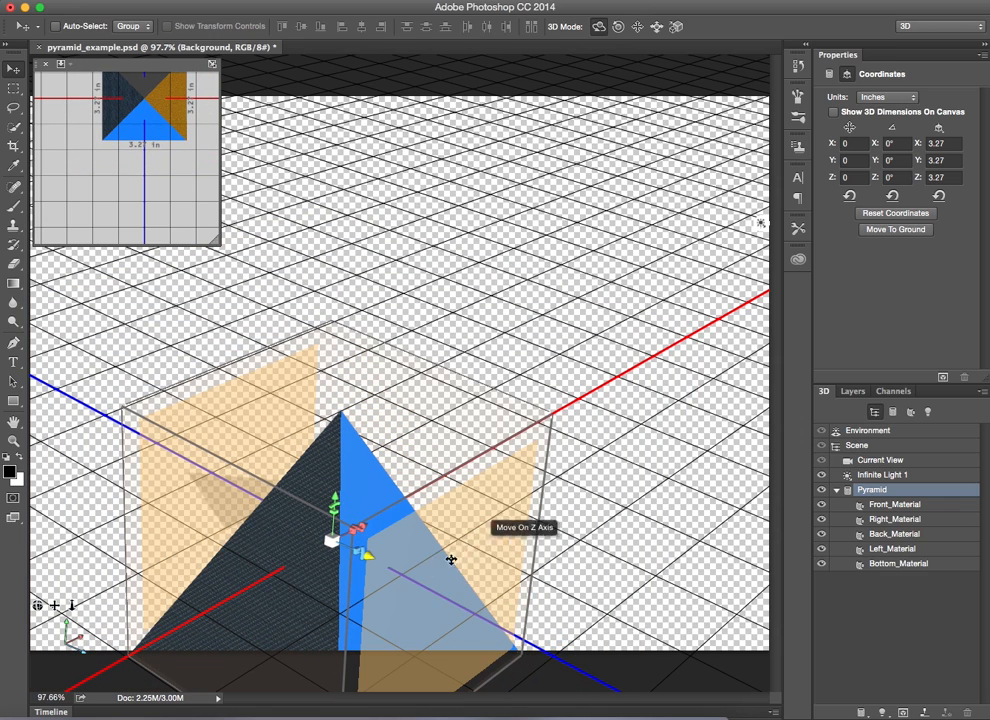
{"action": "left_click", "coordinate": [890, 232]}
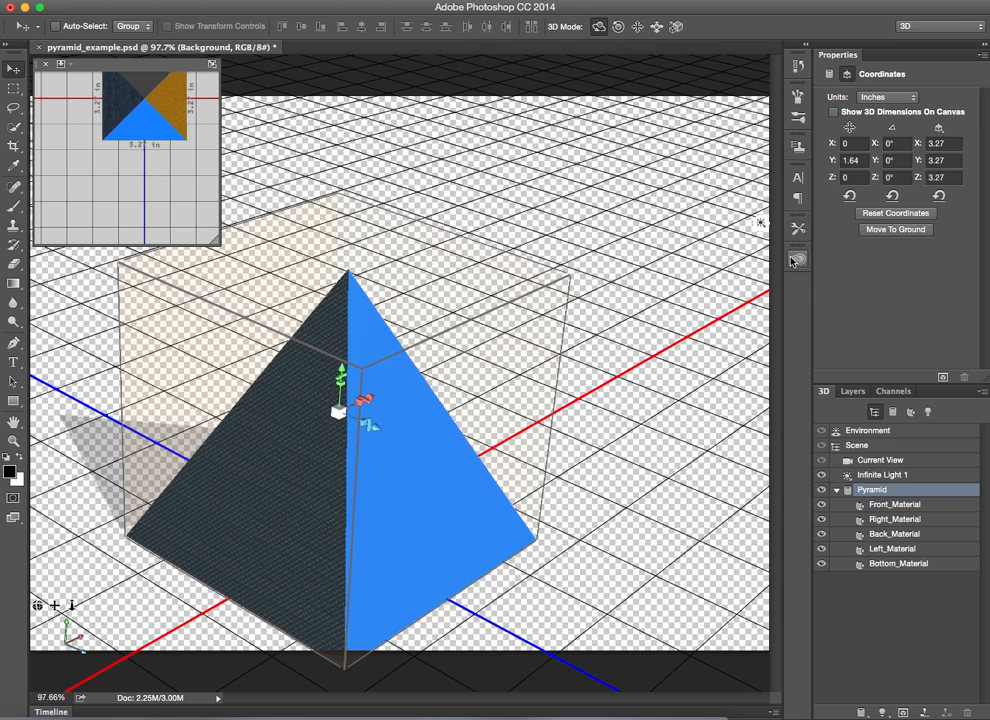